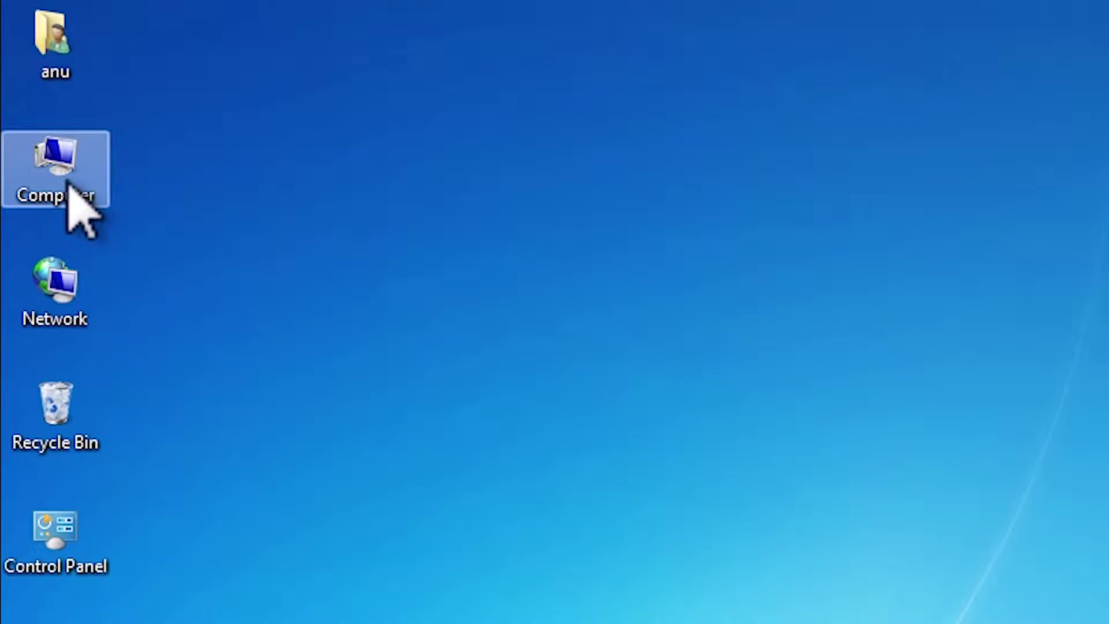
# View the computer's system information from Computer's Properties, then close it.
pyautogui.rightClick(75, 196)
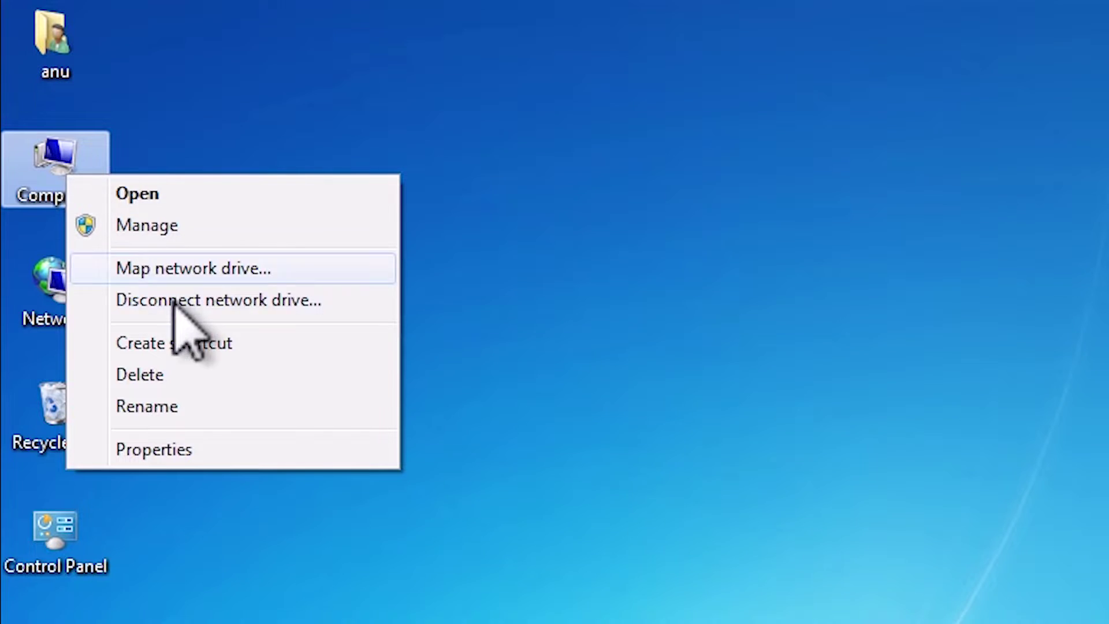
pyautogui.click(175, 452)
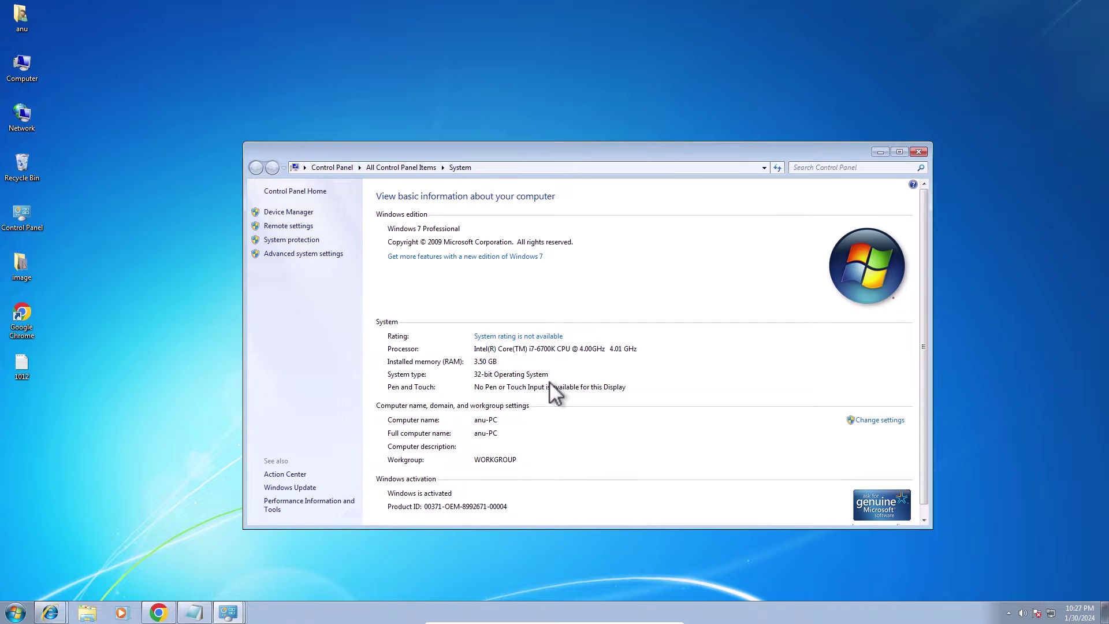
pyautogui.click(918, 151)
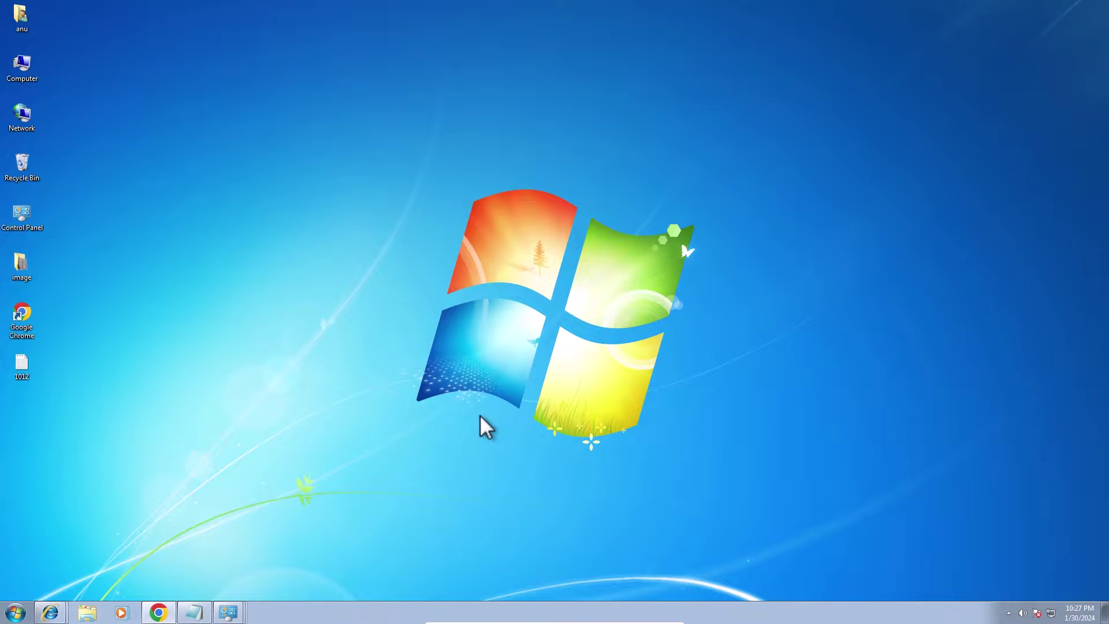
# Open the Notepad notes with the MEGA and Google Drive links, keep them unchanged, and show the desktop.
pyautogui.click(196, 613)
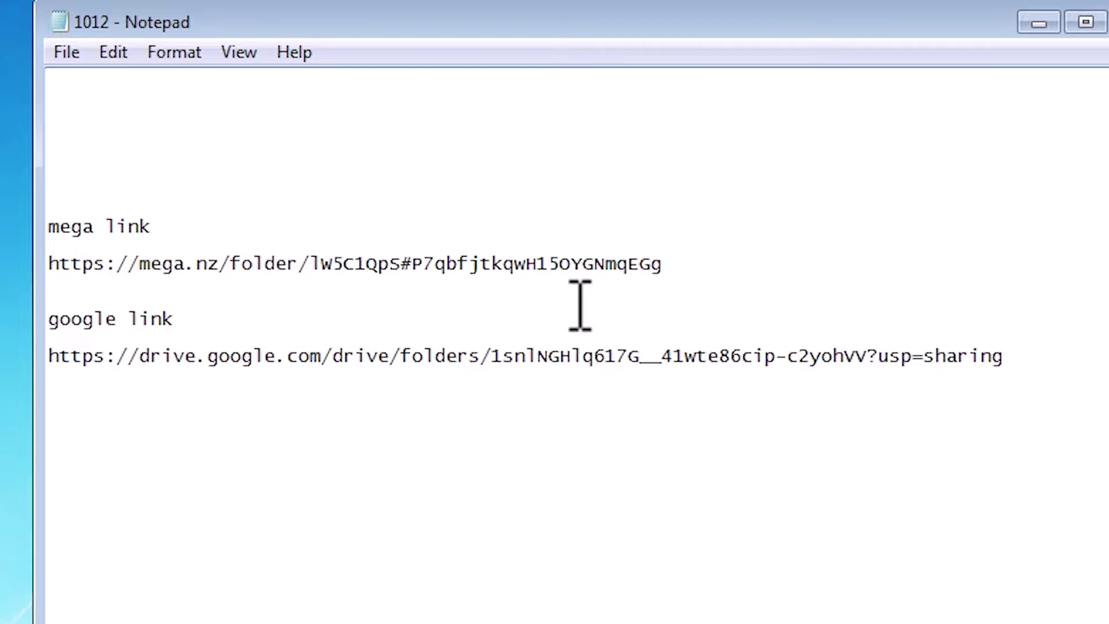
pyautogui.click(750, 116)
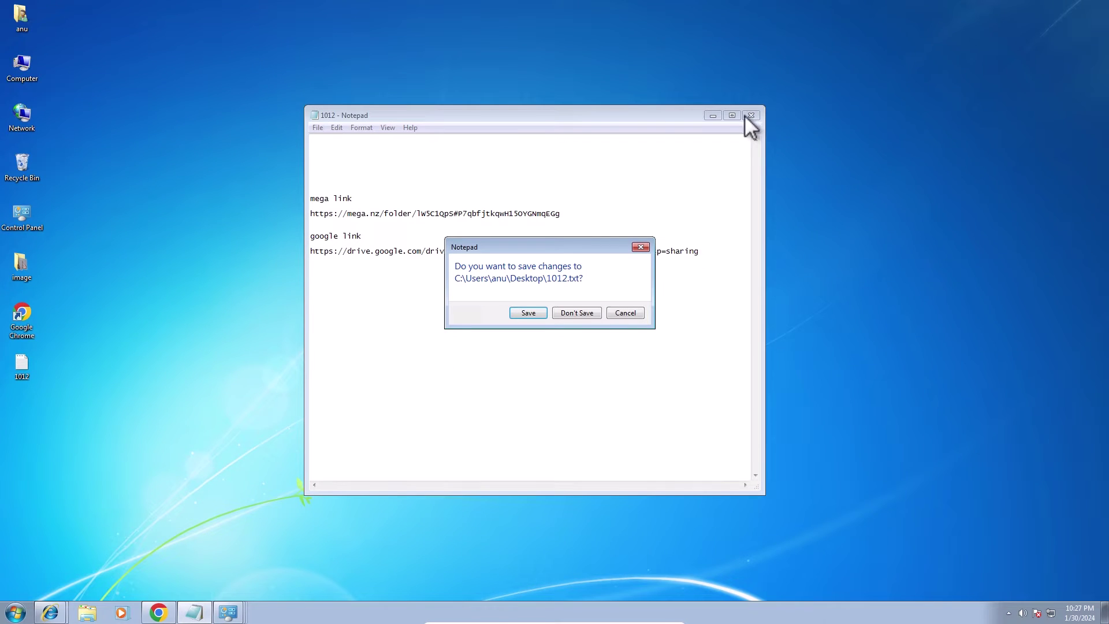
pyautogui.click(622, 313)
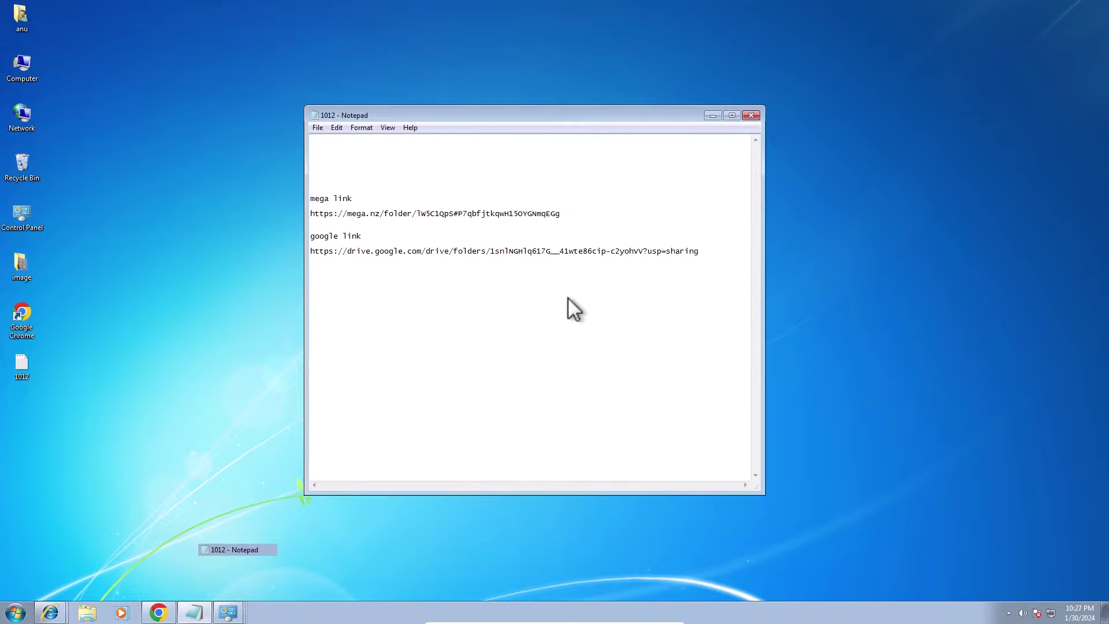
pyautogui.press('super+d')
# Return to the MEGA driver folder page and check the 64bit driver folder's actions.
pyautogui.click(171, 611)
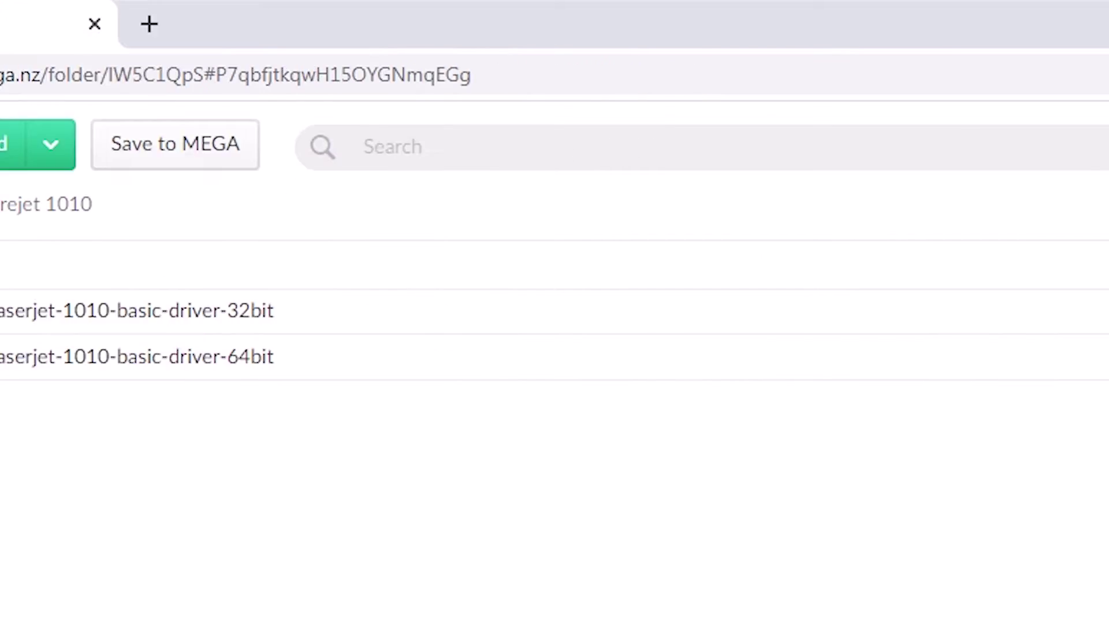
pyautogui.click(1011, 358)
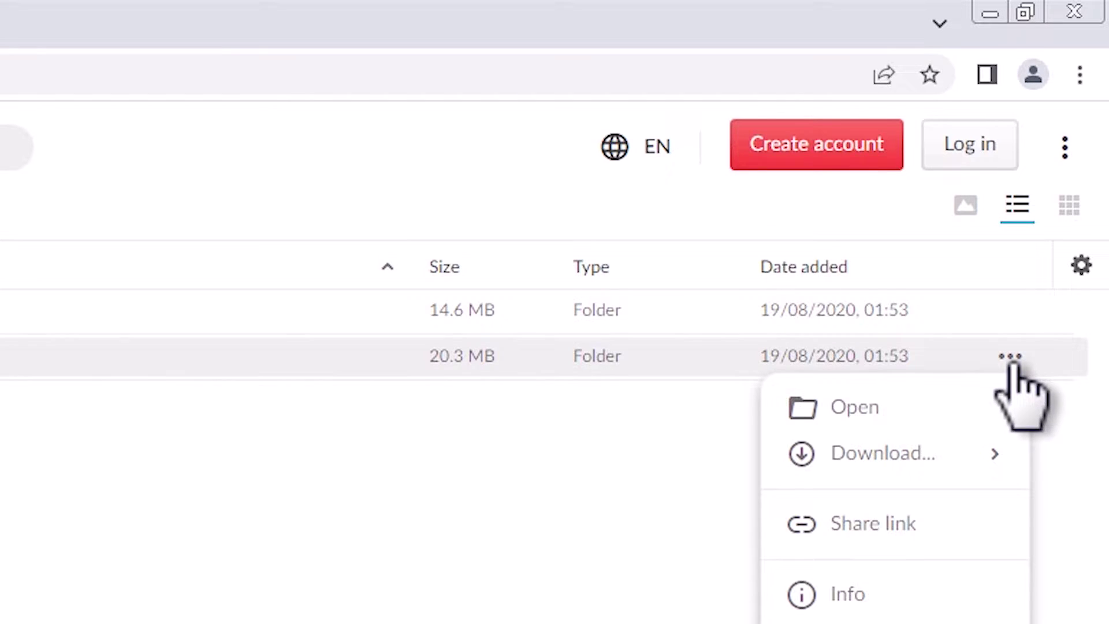
pyautogui.moveTo(811, 461)
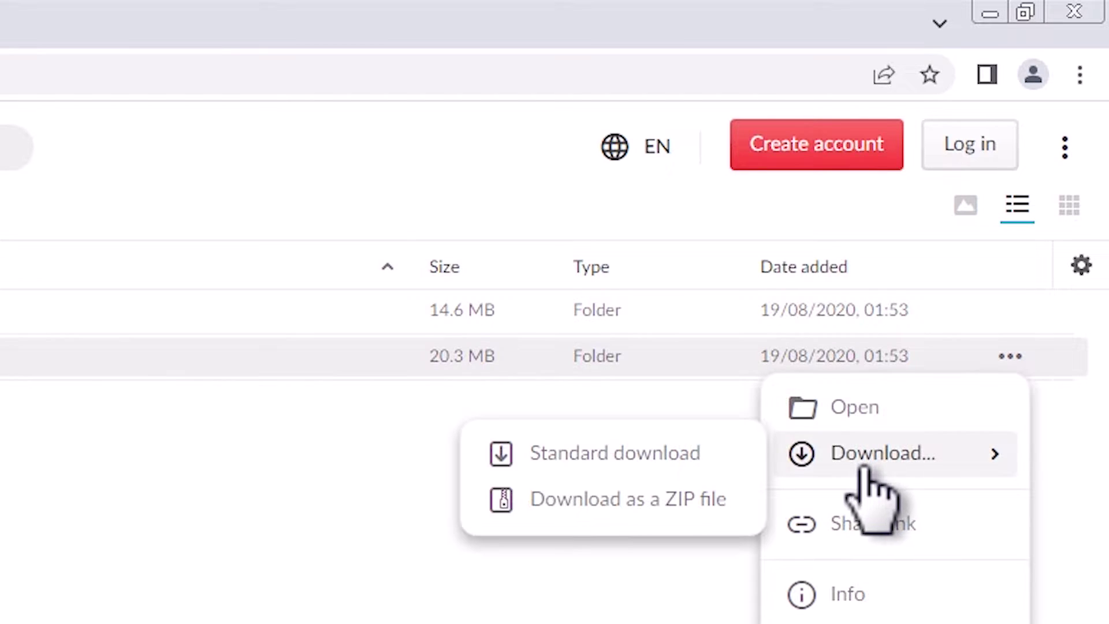
pyautogui.click(618, 501)
# Download the whole MEGA folder as the ZIP 'new HP lasrejet 1010' and show it in Downloads.
pyautogui.click(287, 148)
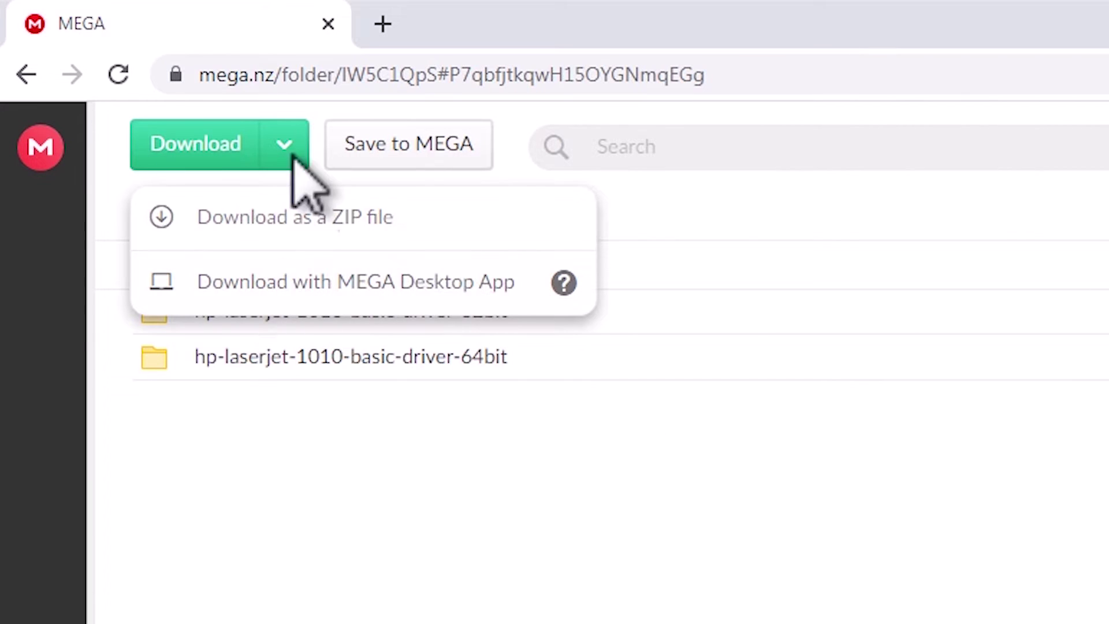
pyautogui.click(552, 593)
pyautogui.click(300, 162)
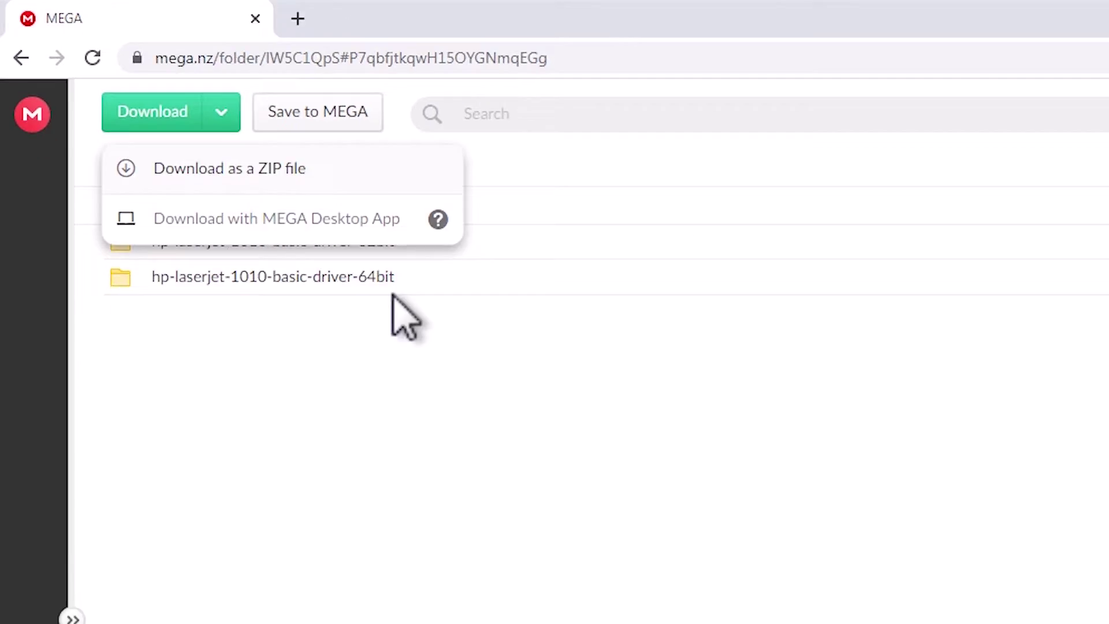
pyautogui.click(158, 347)
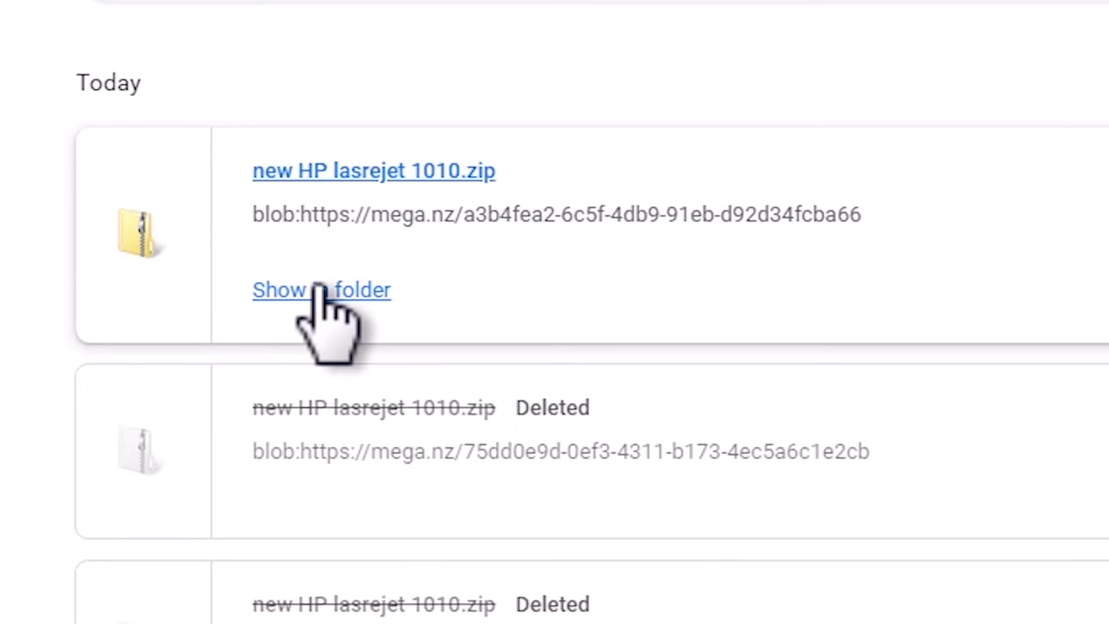
pyautogui.click(312, 289)
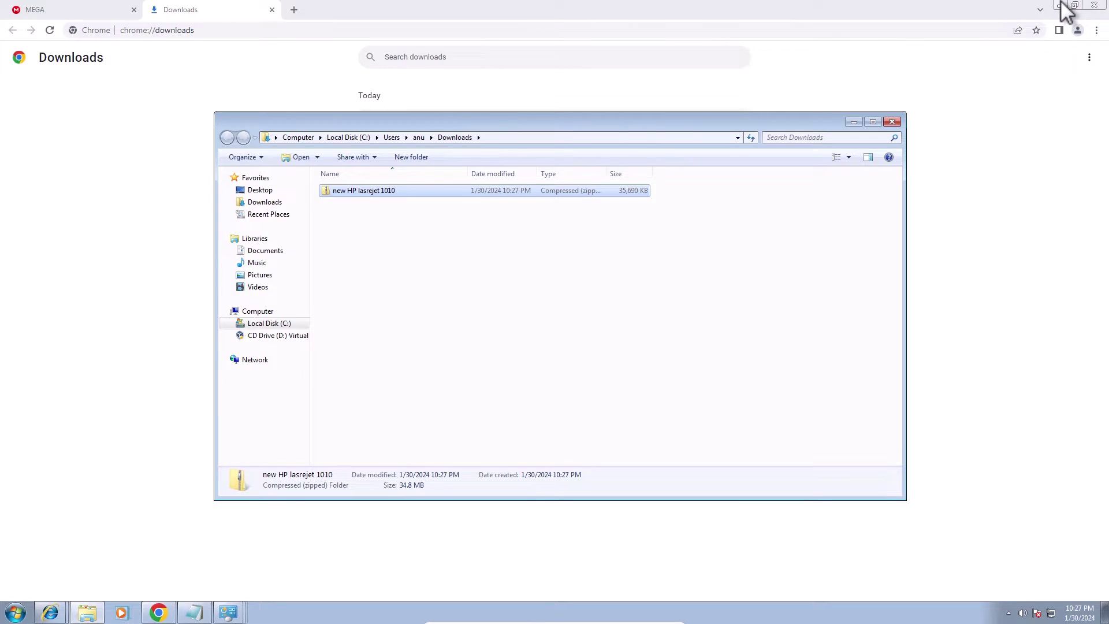
# Move new HP lasrejet 1010.zip onto the desktop next to the image folder.
pyautogui.click(1059, 5)
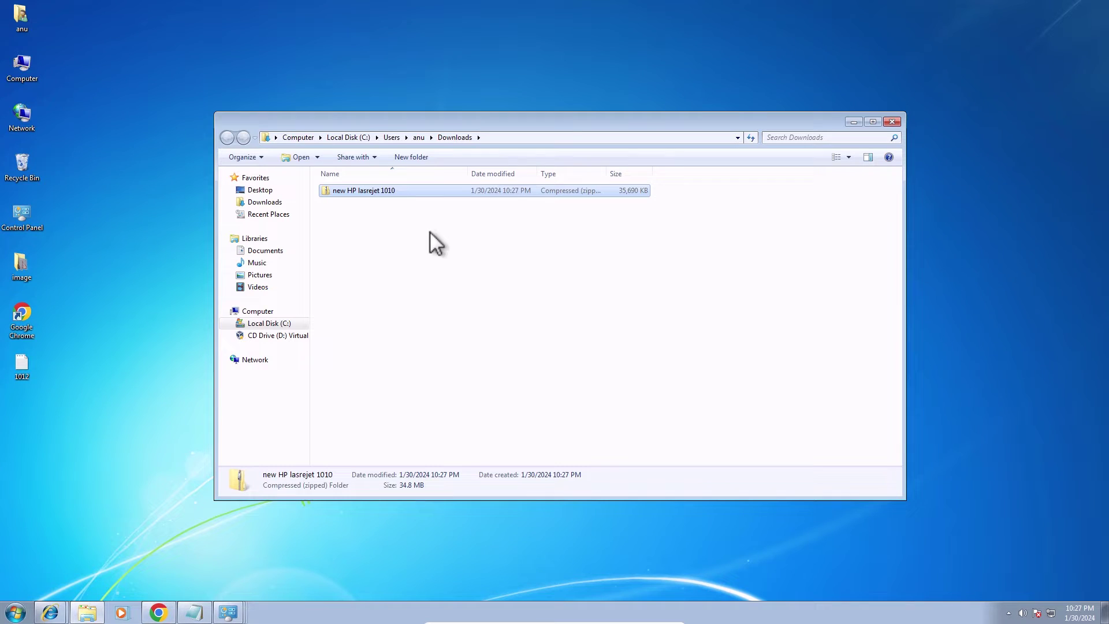
pyautogui.moveTo(375, 193); pyautogui.dragTo(153, 263)
pyautogui.moveTo(337, 329); pyautogui.dragTo(268, 322)
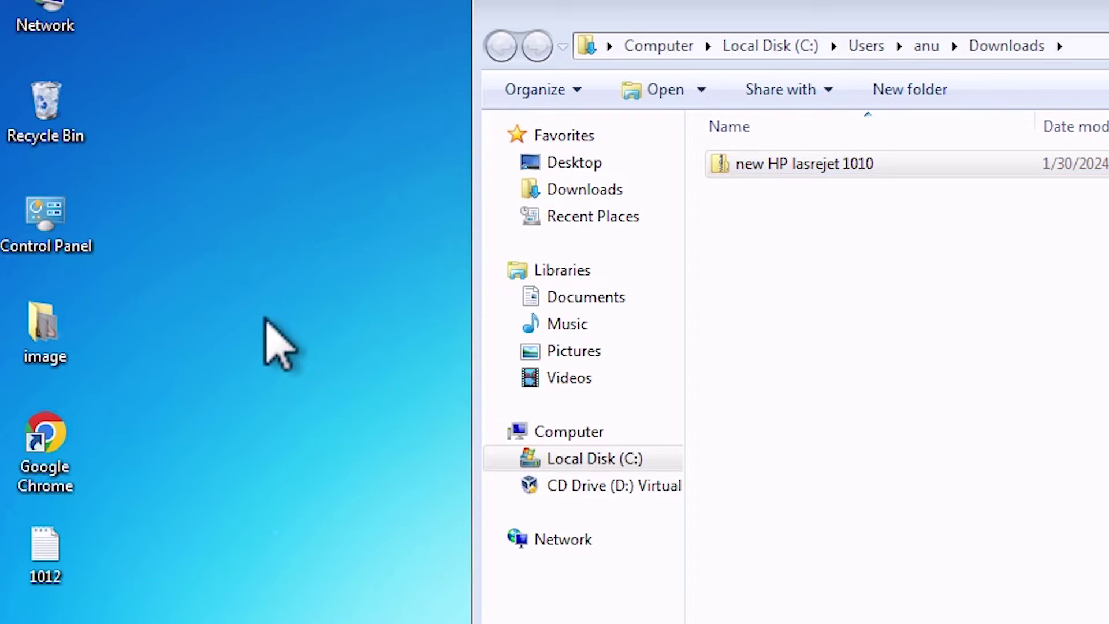
pyautogui.hotkey('alt', 'F4')
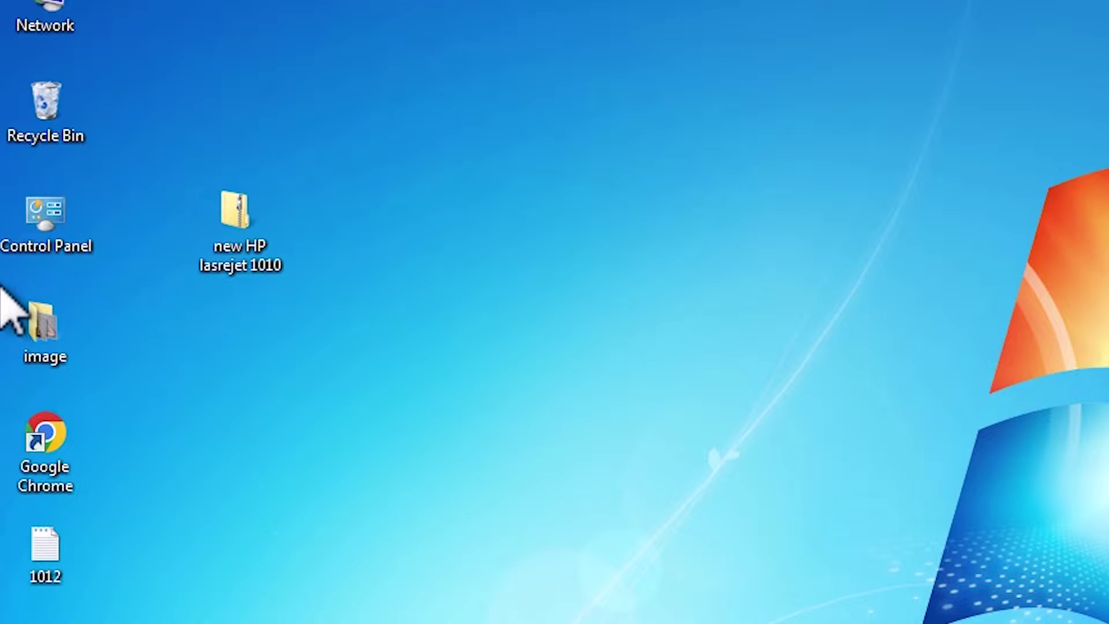
pyautogui.moveTo(241, 230); pyautogui.dragTo(149, 358)
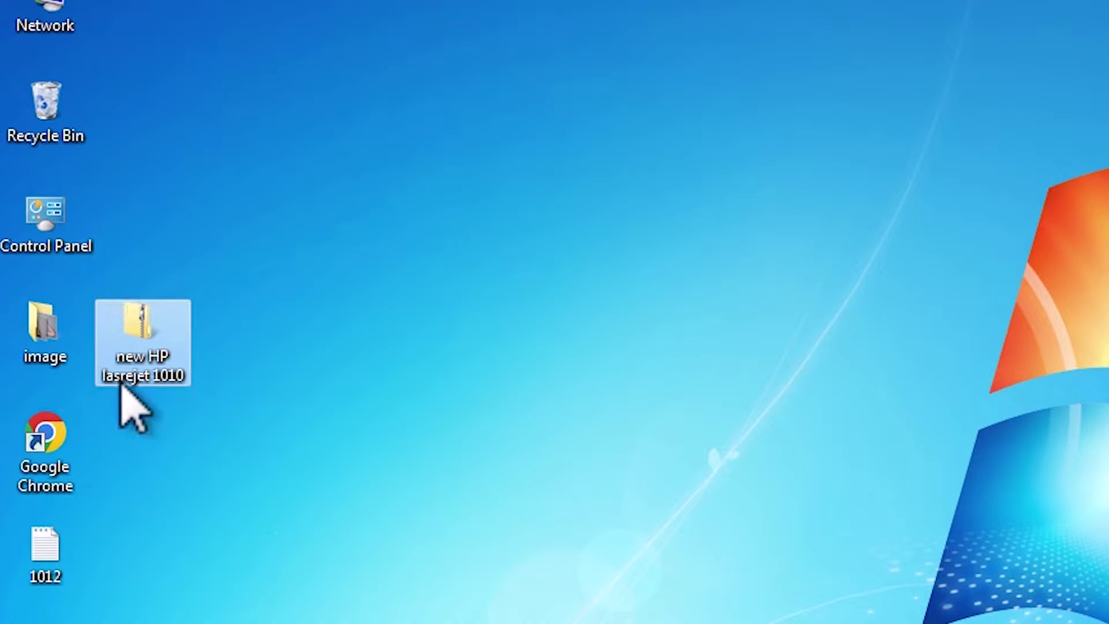
# Extract the ZIP into a new HP lasrejet 1010 folder on the desktop.
pyautogui.rightClick(149, 358)
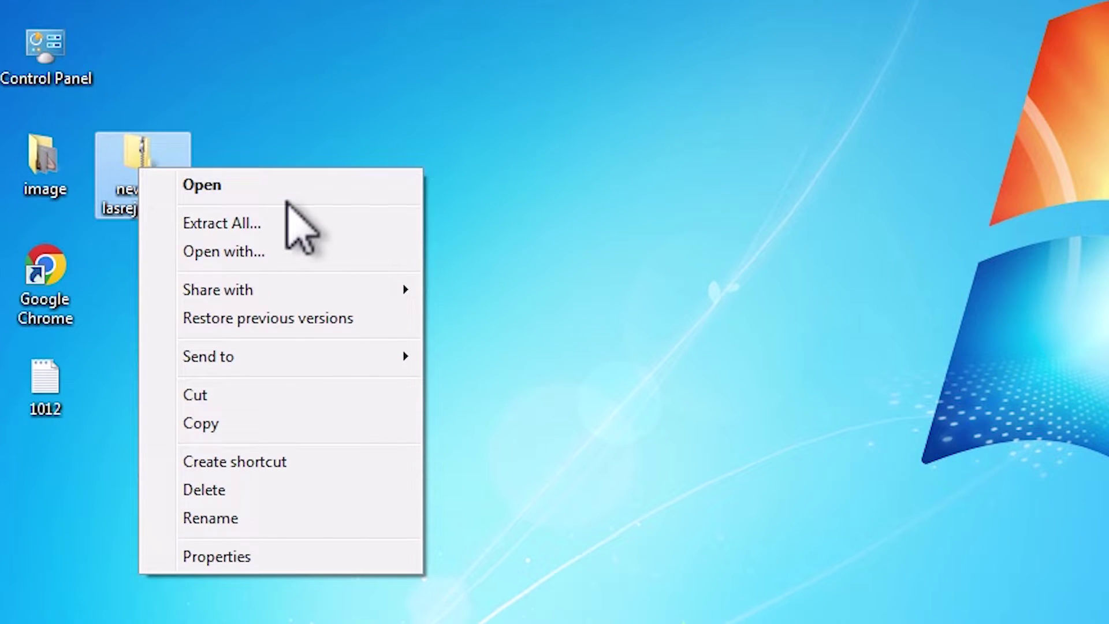
pyautogui.click(278, 222)
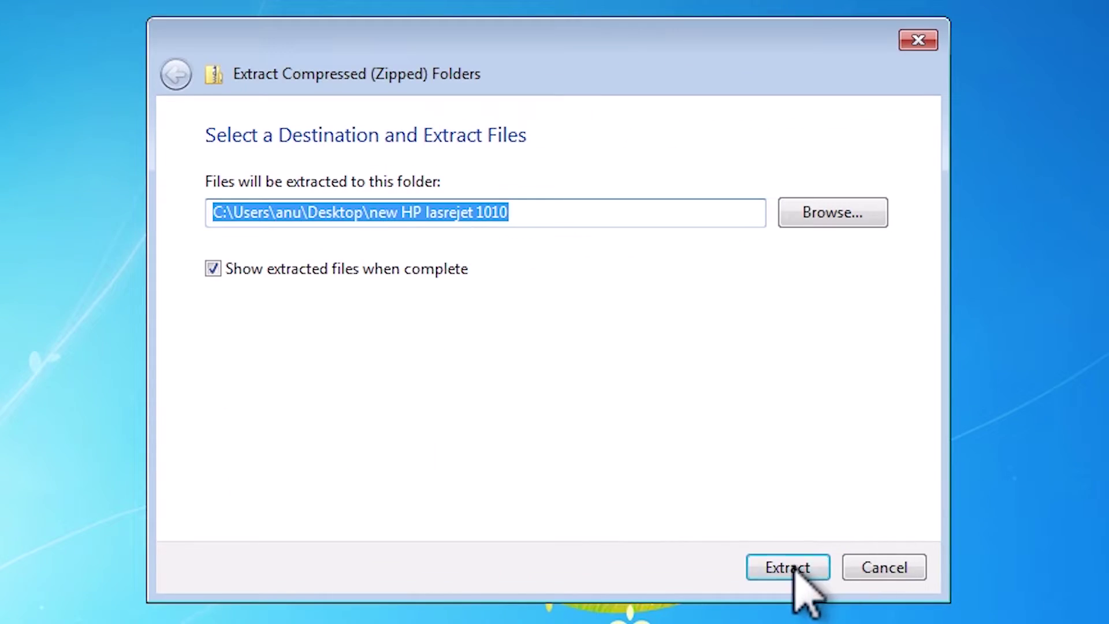
pyautogui.click(777, 564)
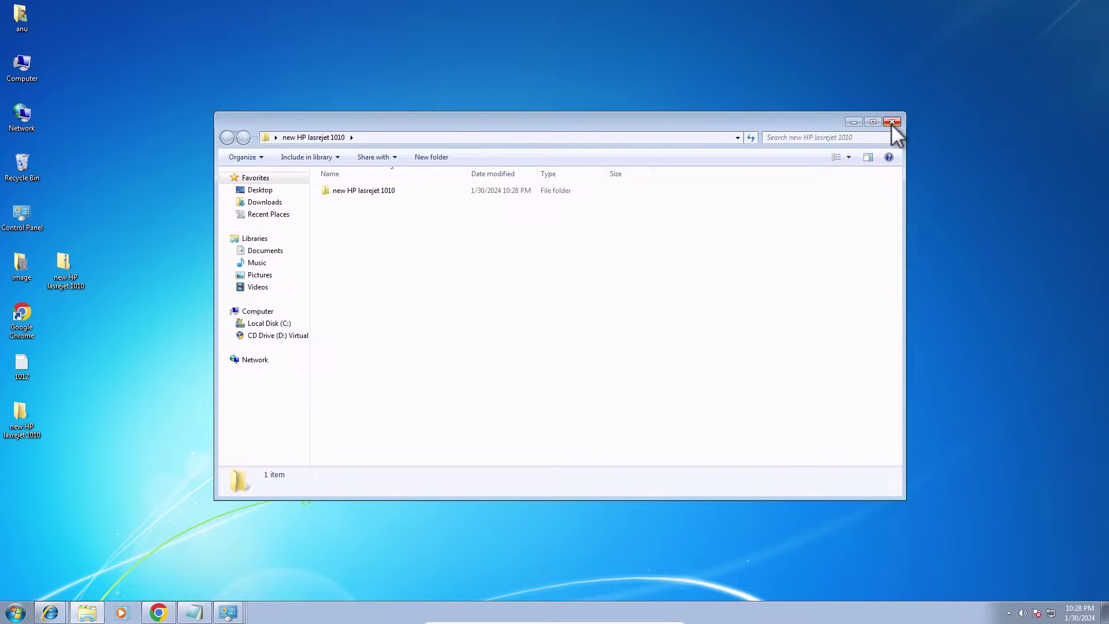
# Browse into new HP lasrejet 1010 > new HP lasrejet 1010 > hp-laserjet-1010-basic-driver-32bit.
pyautogui.click(892, 122)
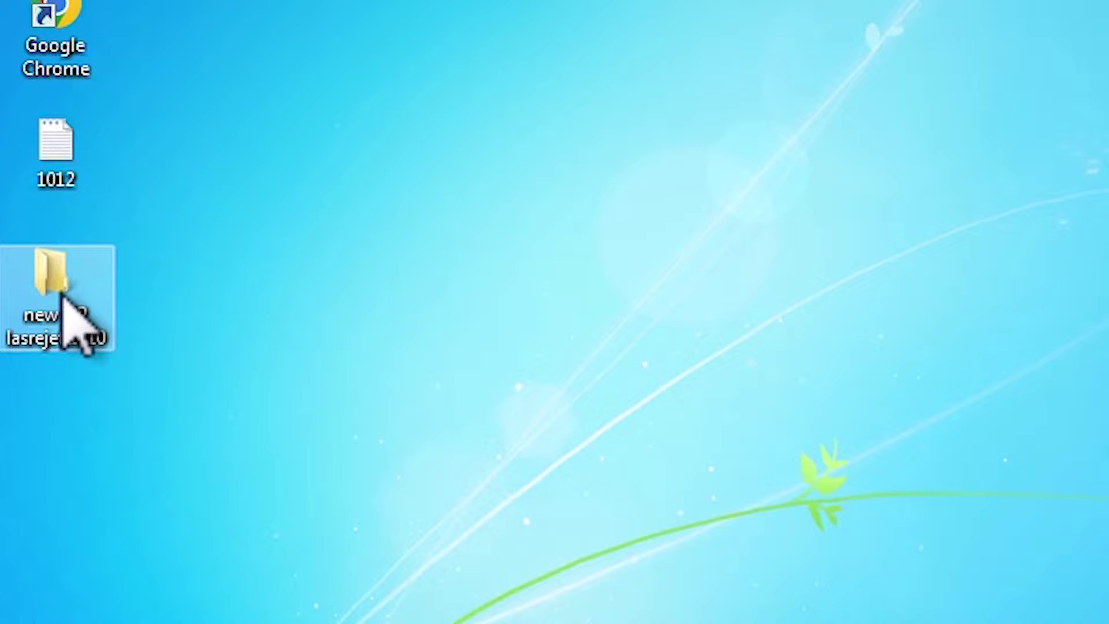
pyautogui.doubleClick(64, 296)
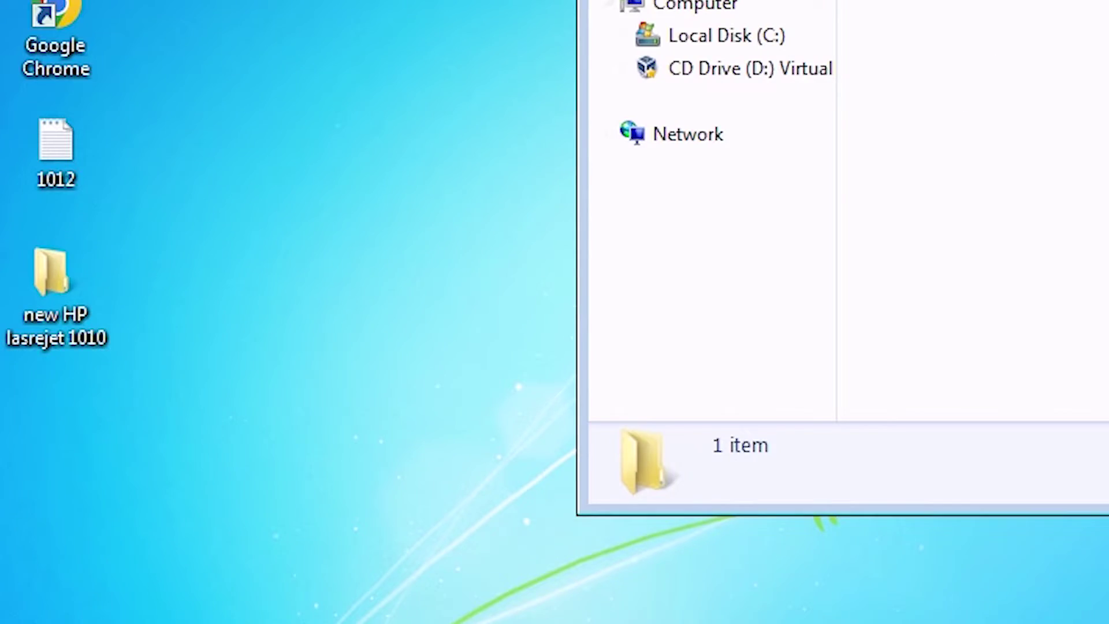
pyautogui.doubleClick(447, 247)
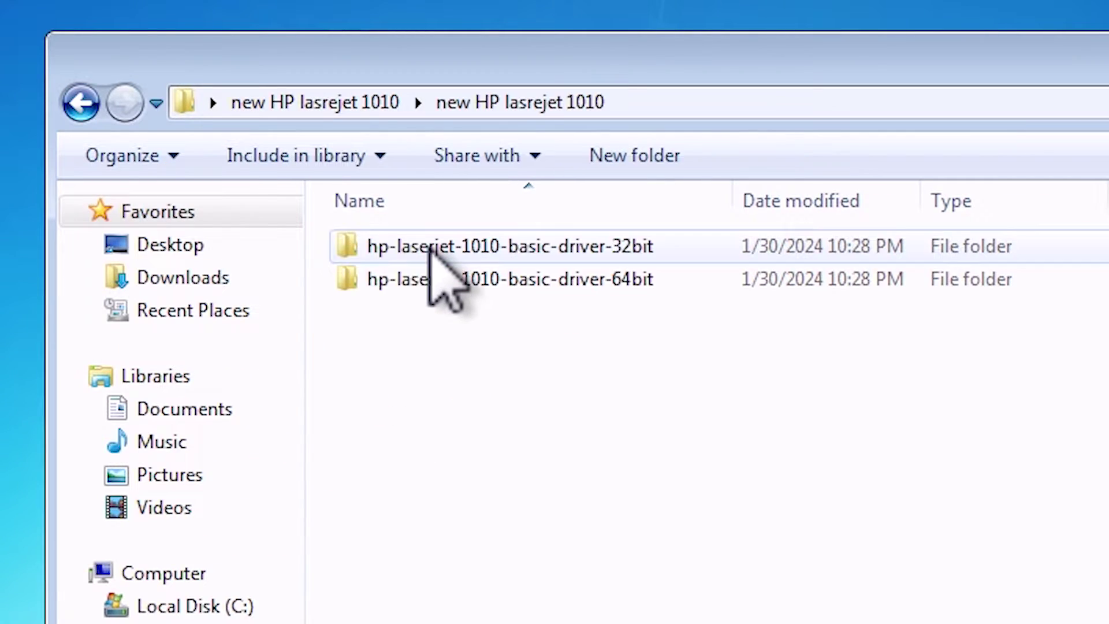
pyautogui.click(623, 246)
pyautogui.click(613, 280)
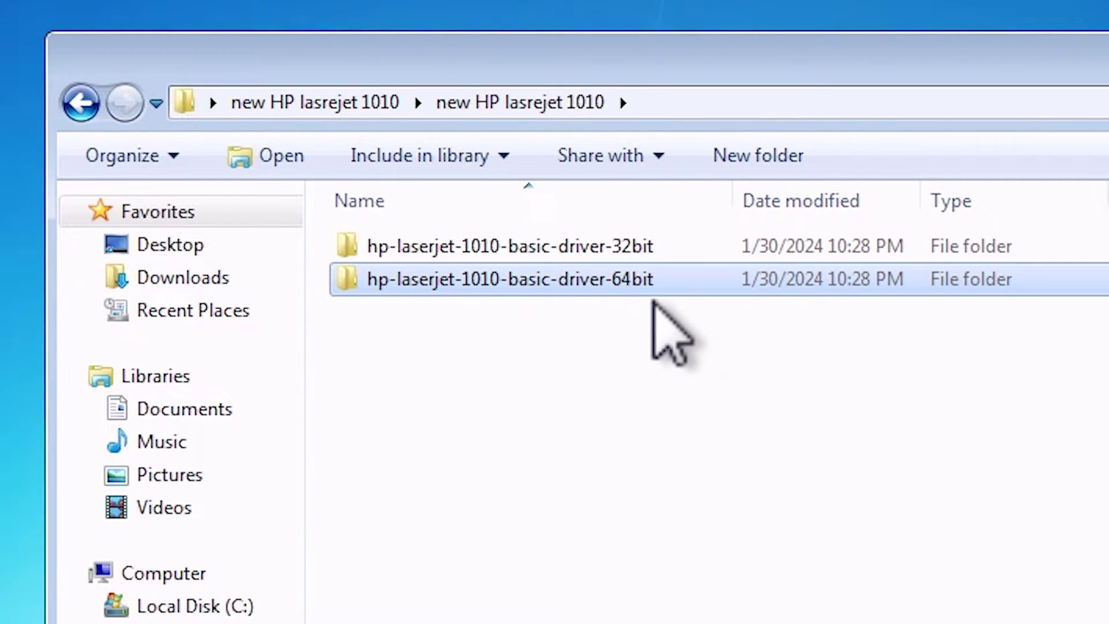
pyautogui.click(541, 244)
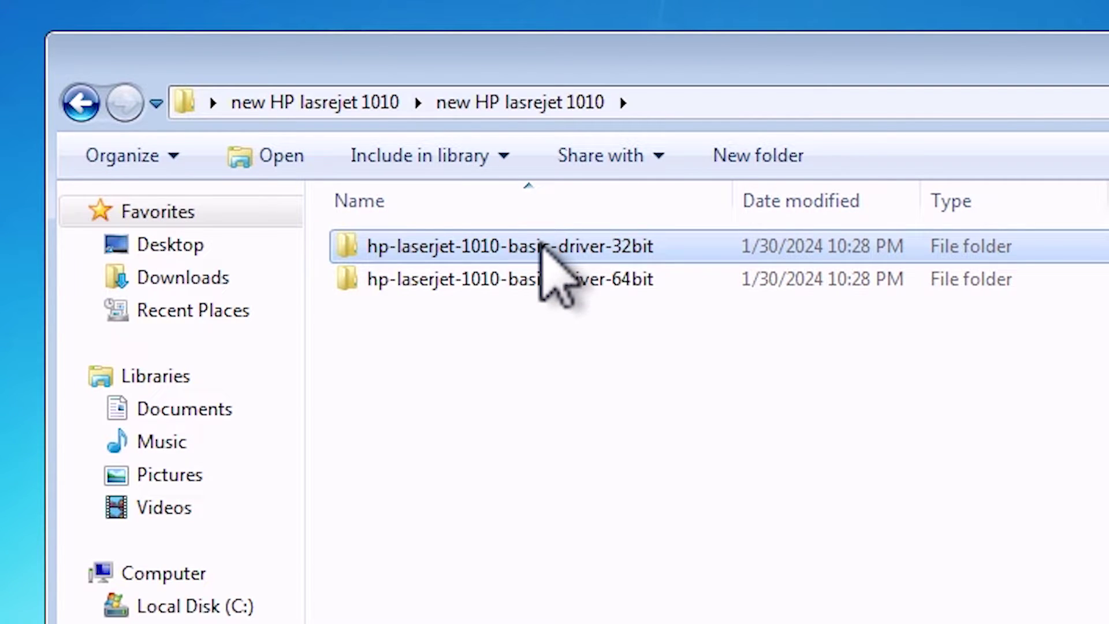
pyautogui.doubleClick(542, 244)
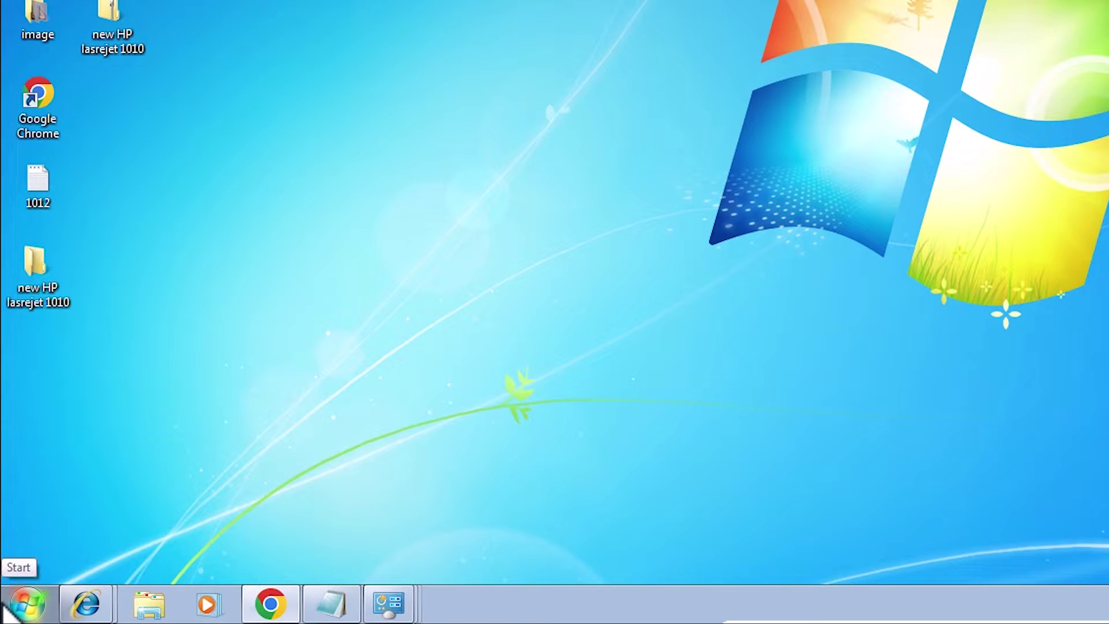
# Reach Devices and Printers via Control Panel, switching View by from Category back to Large icons.
pyautogui.click(5, 603)
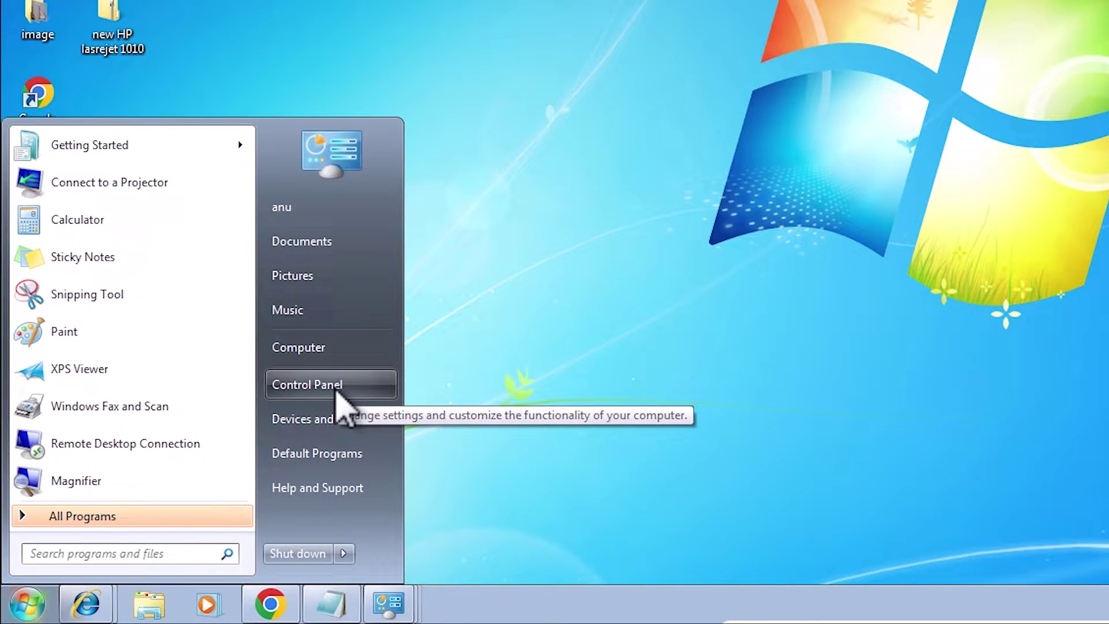
pyautogui.click(337, 390)
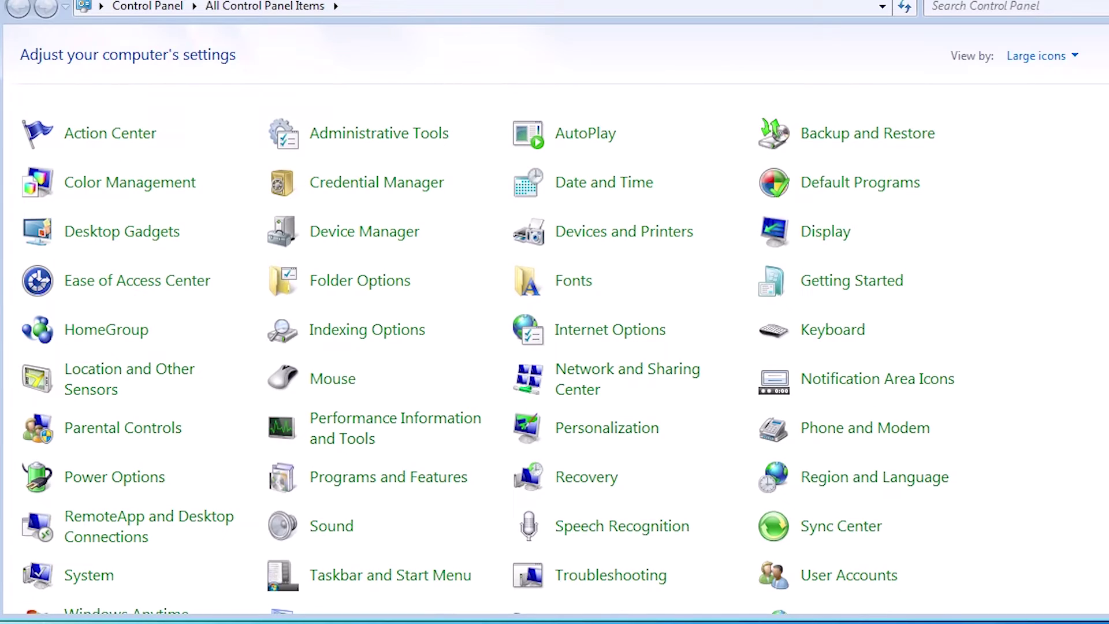
pyautogui.click(1045, 56)
pyautogui.click(1052, 81)
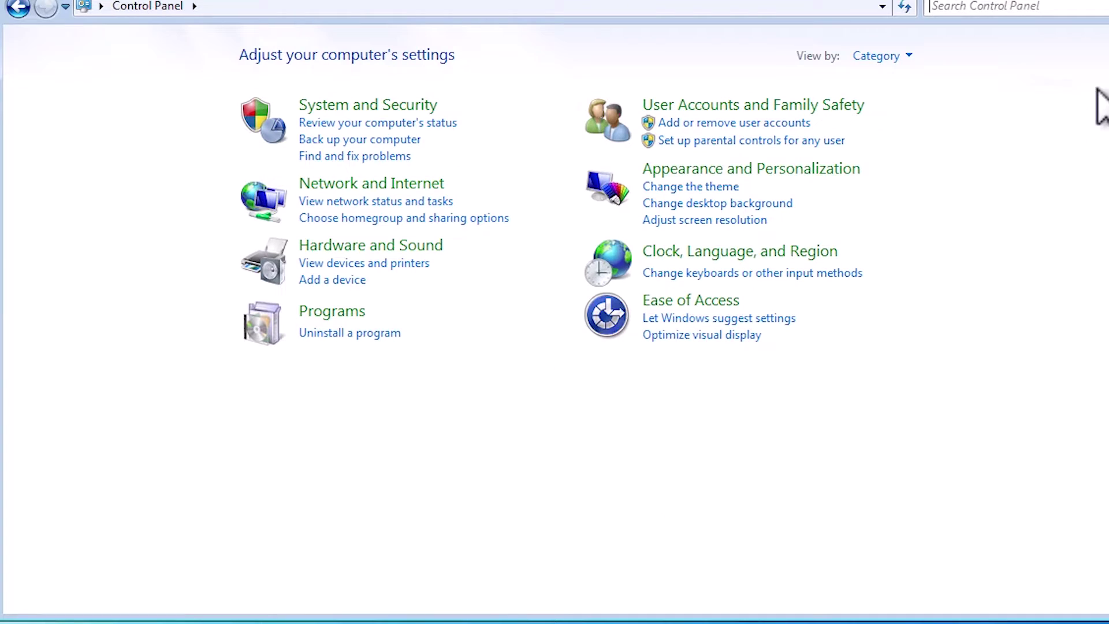
pyautogui.click(878, 57)
pyautogui.click(953, 113)
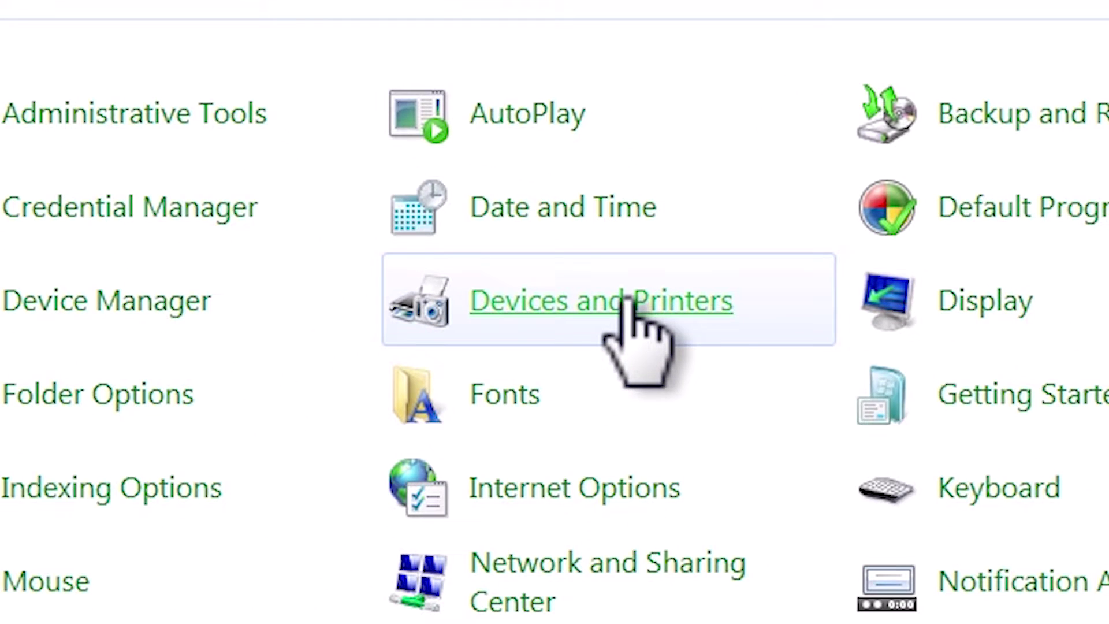
pyautogui.click(706, 303)
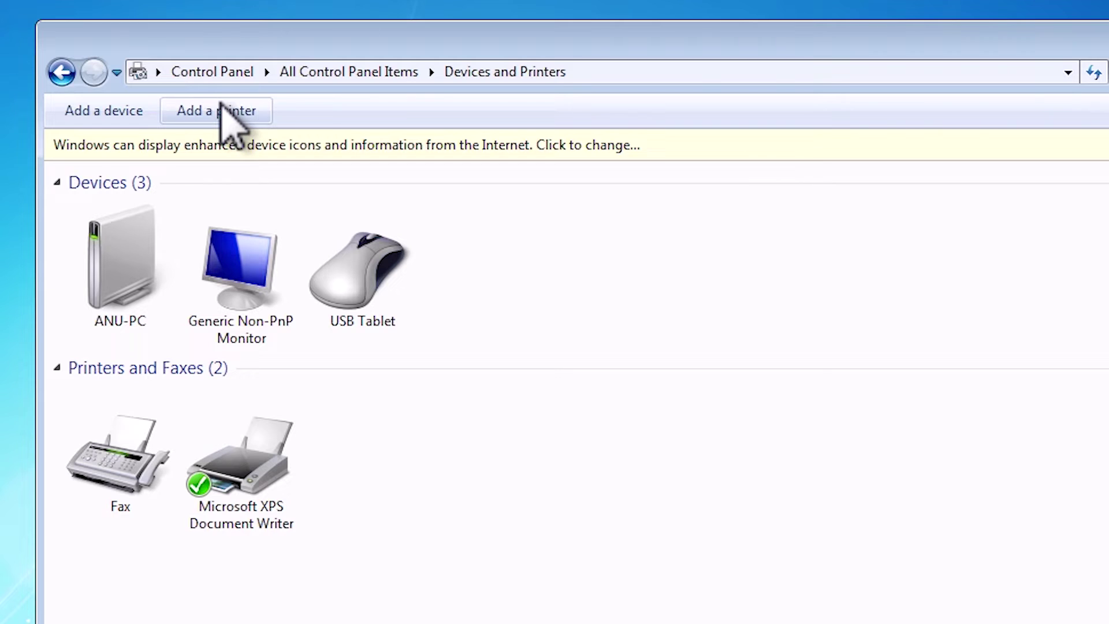
# Add a local printer using the existing port USB_001 (Local Port).
pyautogui.click(221, 106)
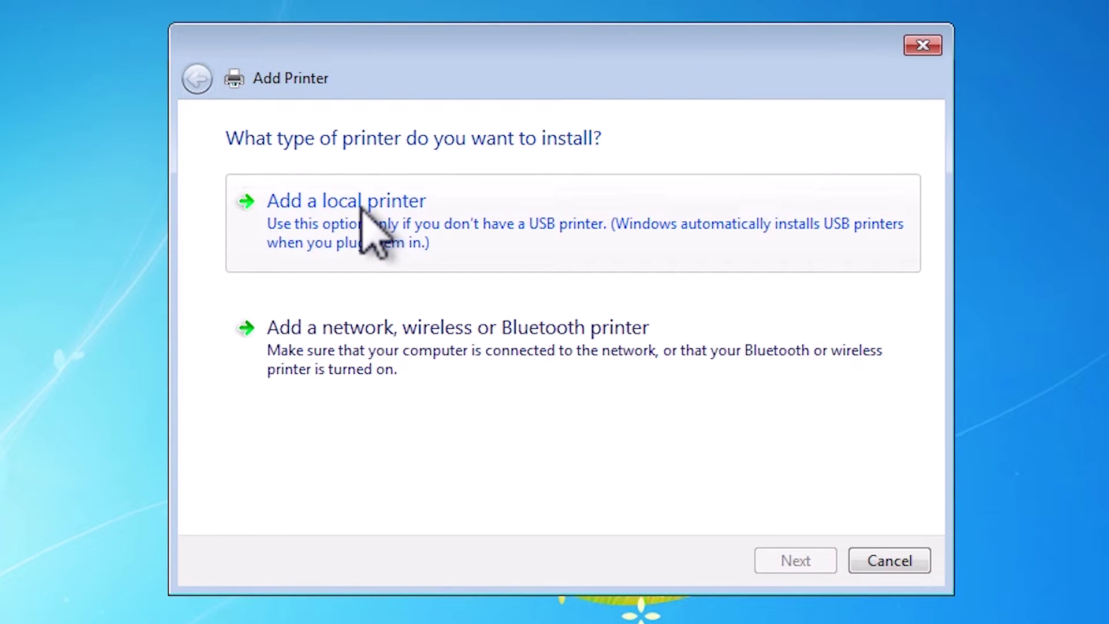
pyautogui.click(363, 207)
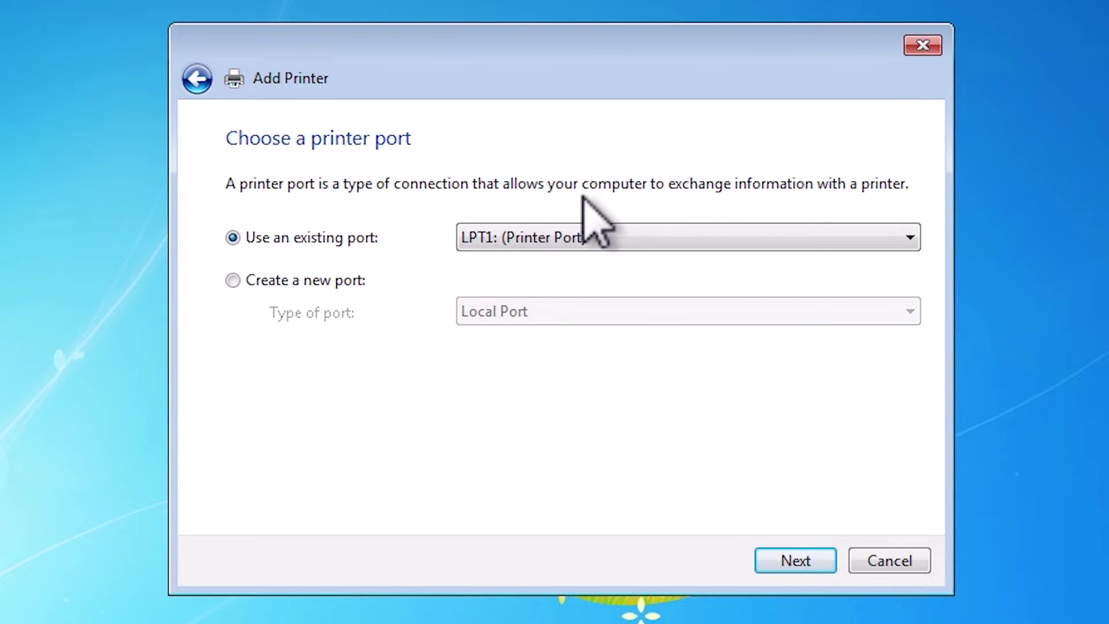
pyautogui.click(569, 228)
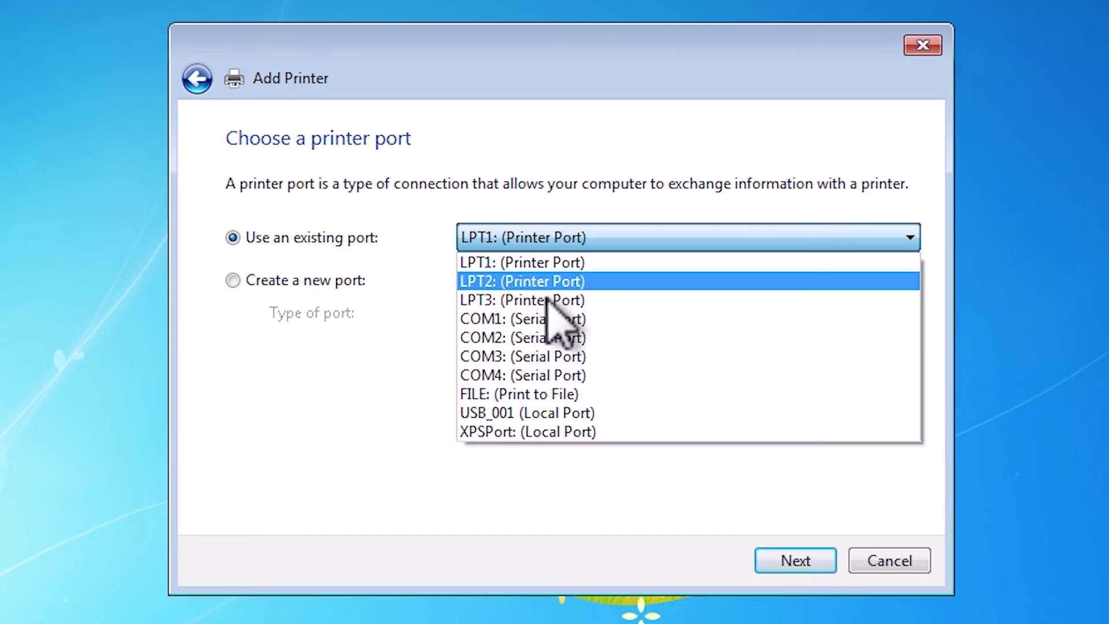
pyautogui.click(488, 395)
pyautogui.click(537, 246)
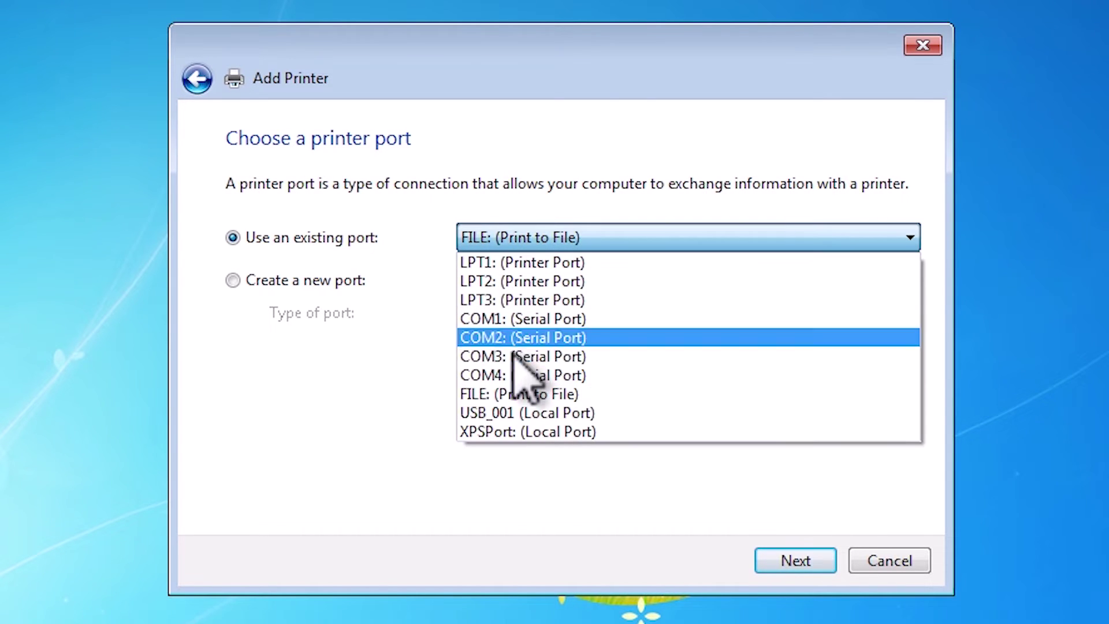
pyautogui.click(496, 411)
# Use Have Disk to load hpc1015e.inf from Desktop > new HP lasrejet 1010 > new HP lasrejet 1010 > 32bit.
pyautogui.click(800, 559)
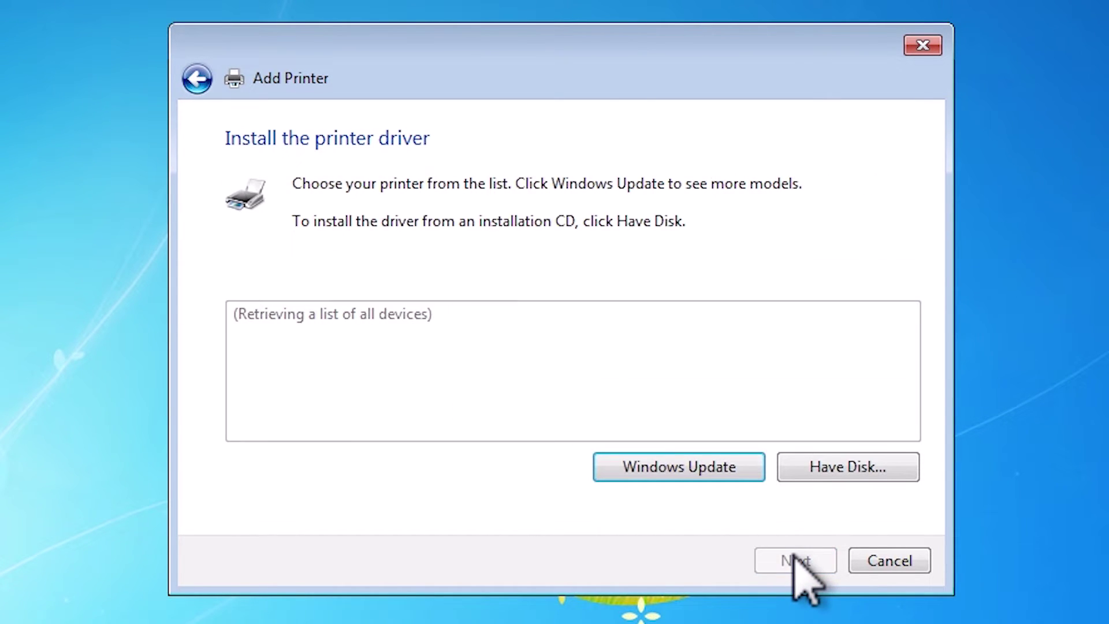
pyautogui.click(888, 466)
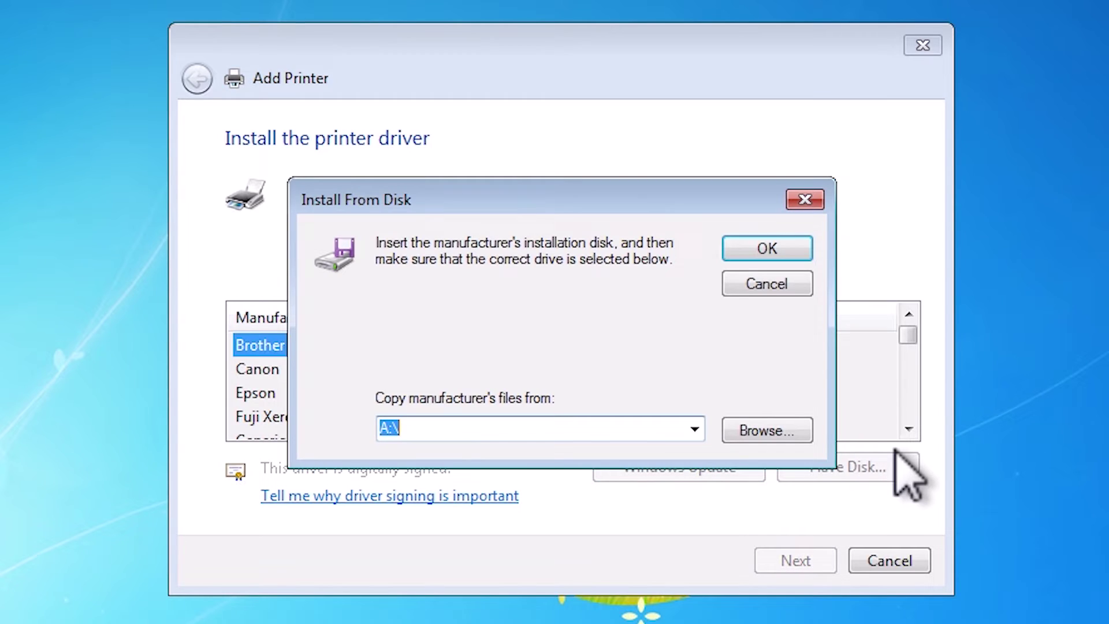
pyautogui.click(774, 427)
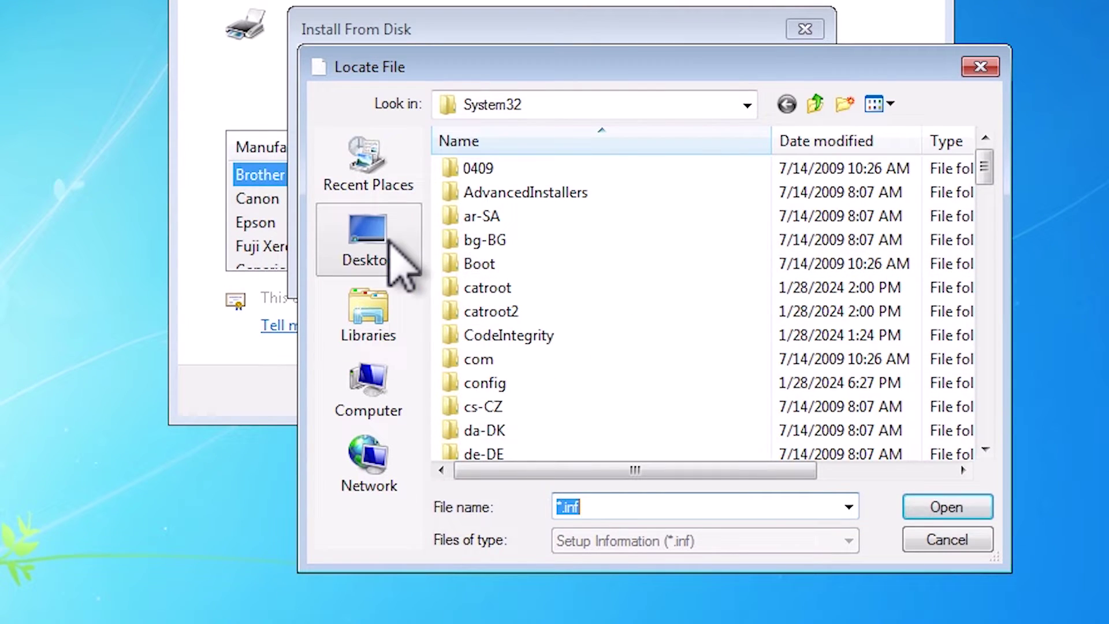
pyautogui.click(365, 231)
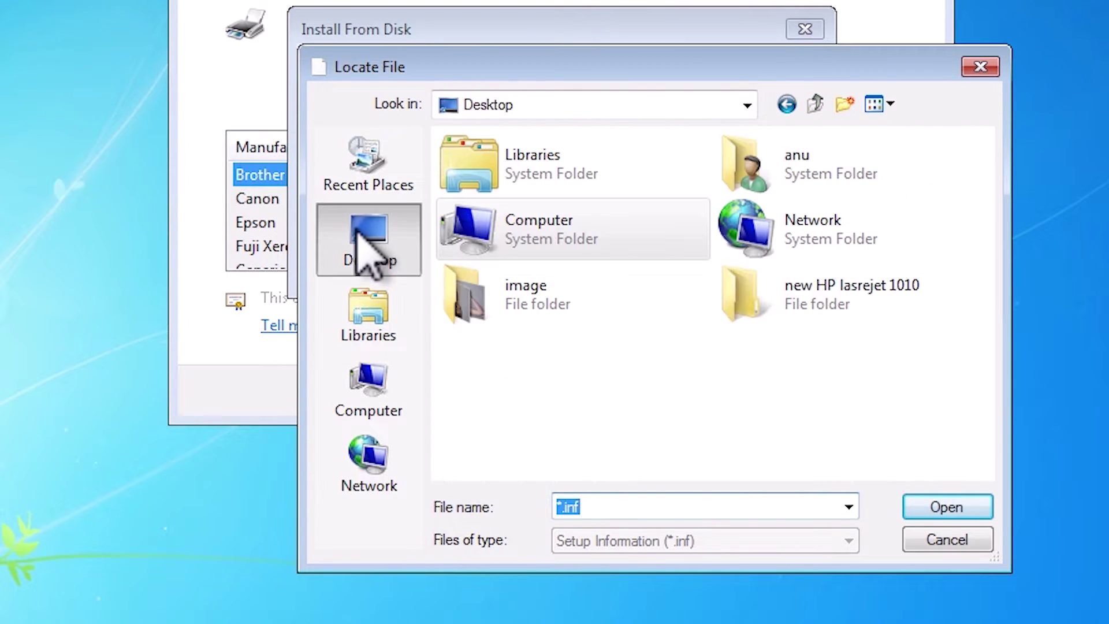
pyautogui.click(840, 293)
pyautogui.doubleClick(840, 294)
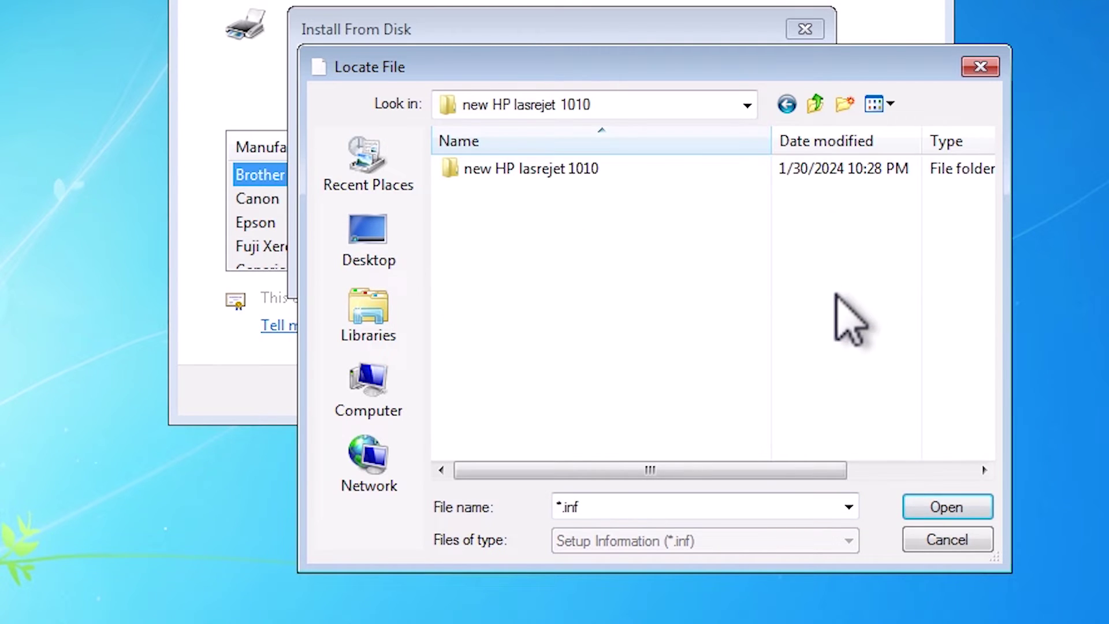
pyautogui.doubleClick(568, 169)
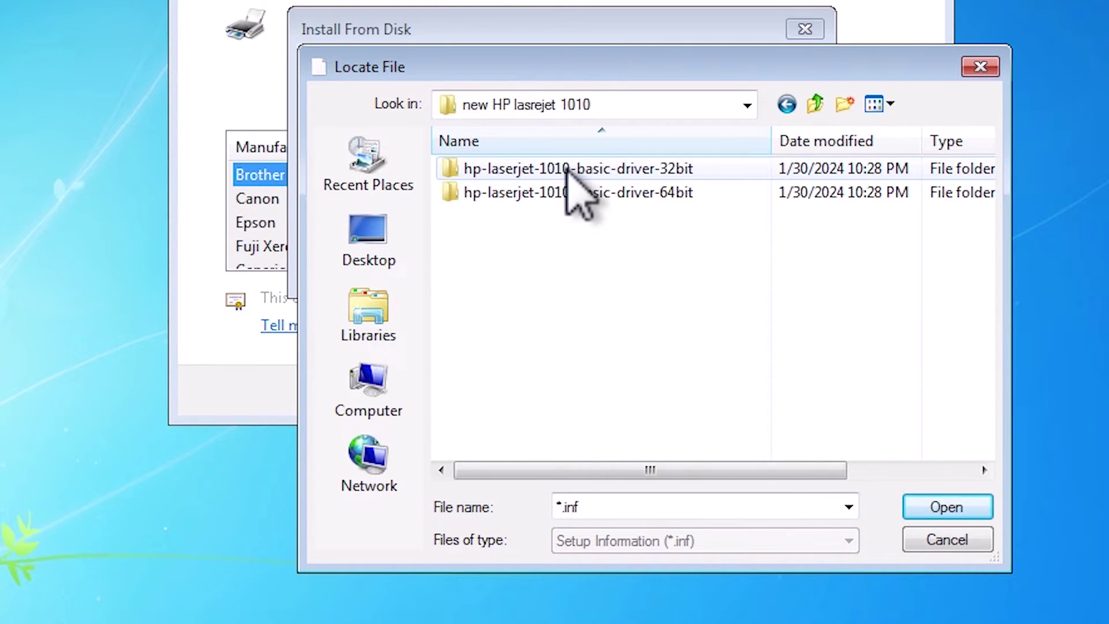
pyautogui.doubleClick(698, 169)
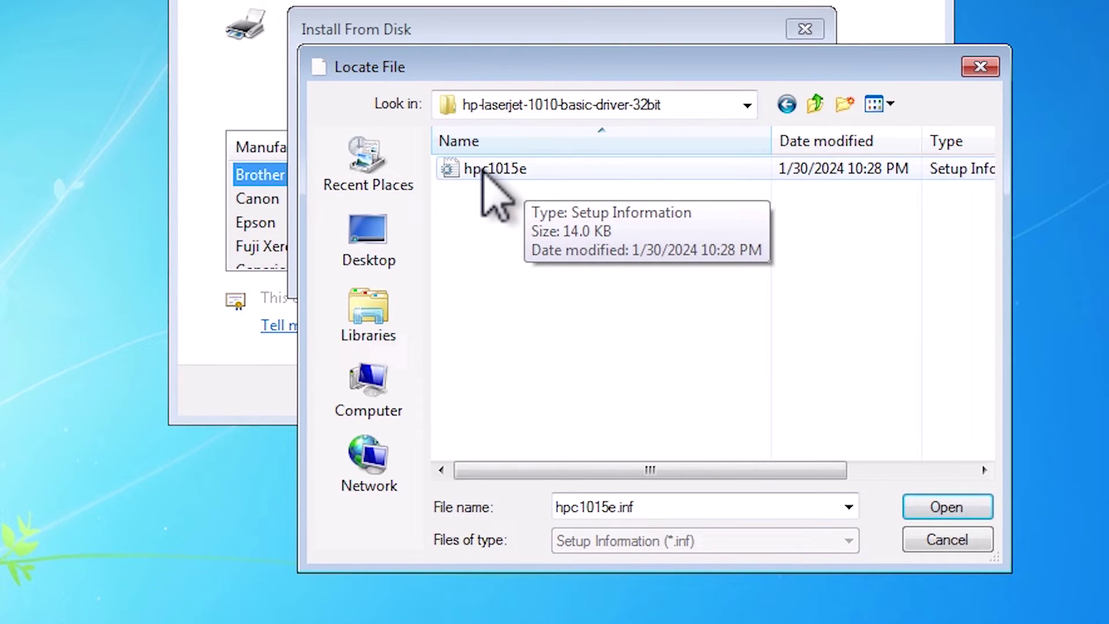
pyautogui.click(955, 507)
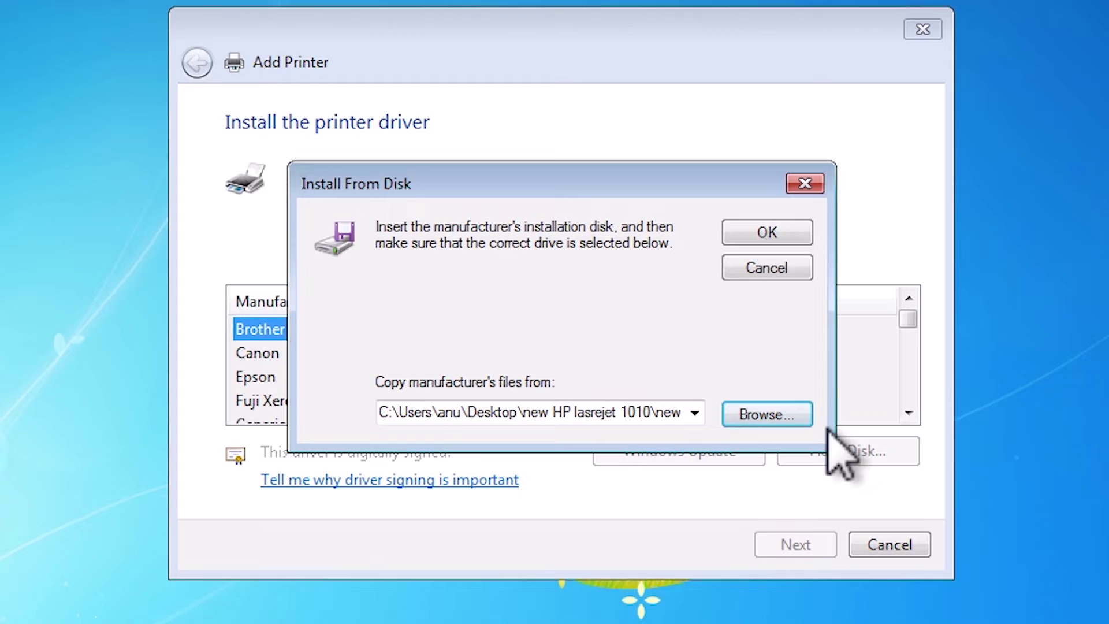
pyautogui.click(766, 232)
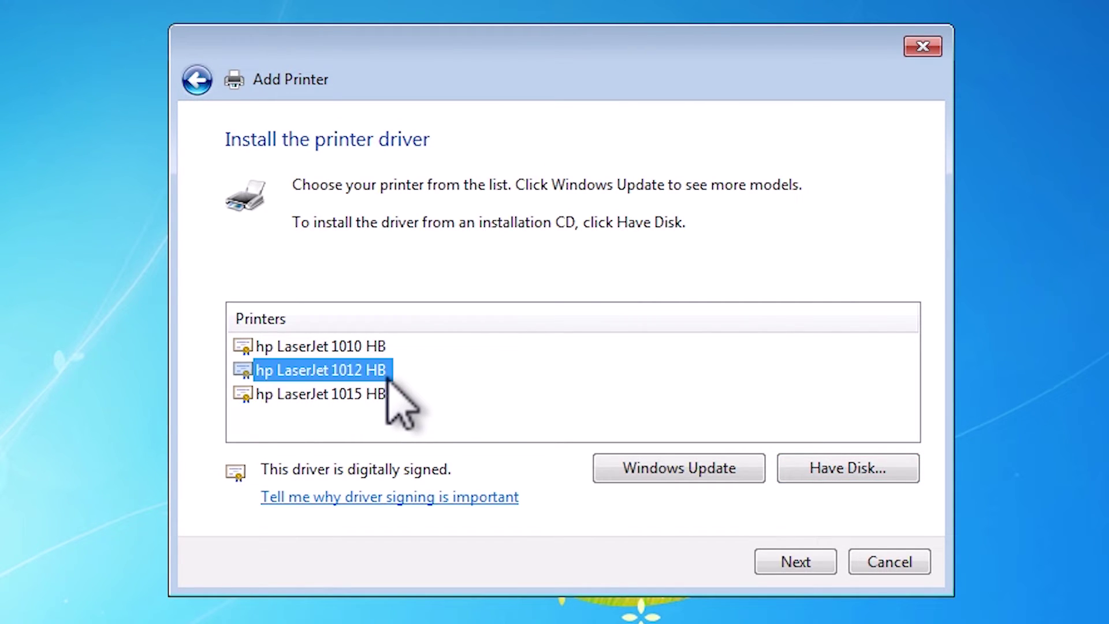
# Pick the hp LaserJet 1012 HB driver, name the printer 'hp LaserJet 1012', and finish the install.
pyautogui.click(818, 558)
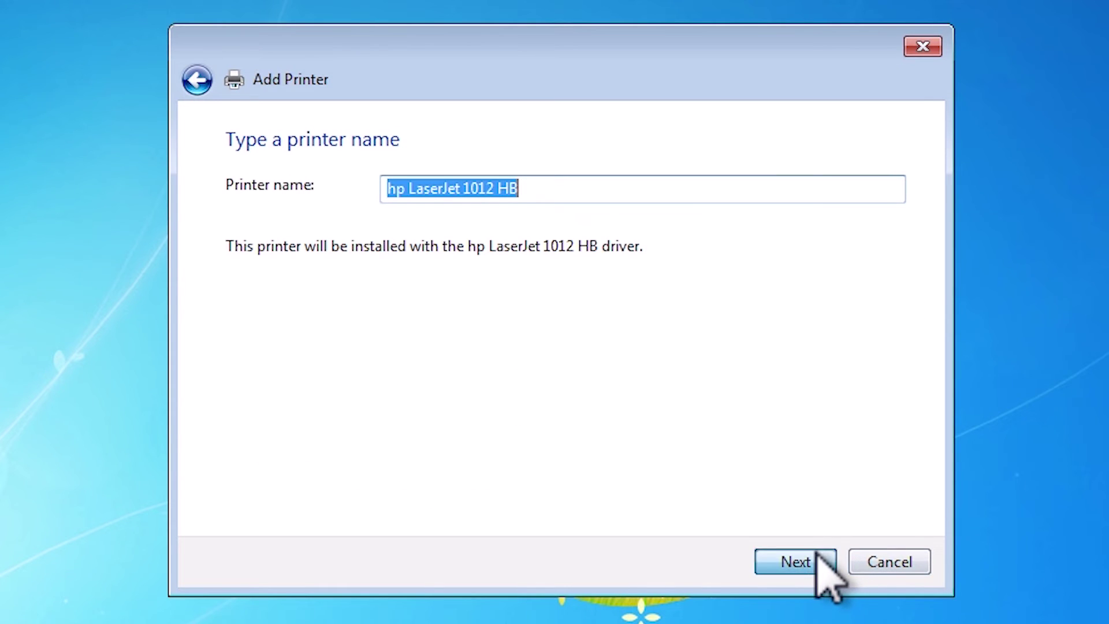
pyautogui.click(542, 197)
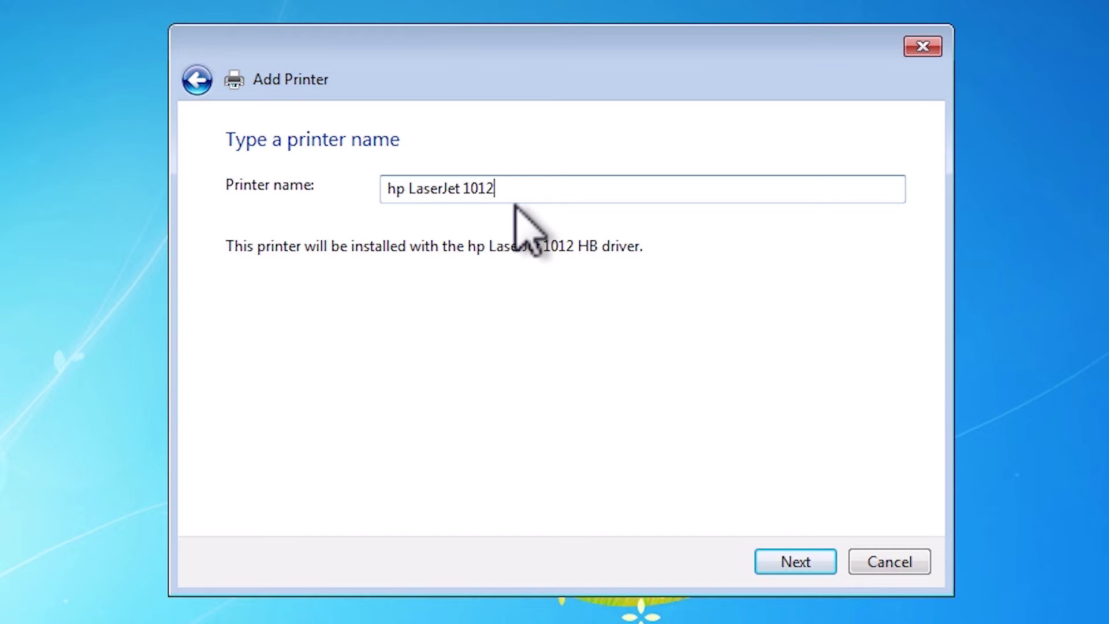
pyautogui.click(795, 559)
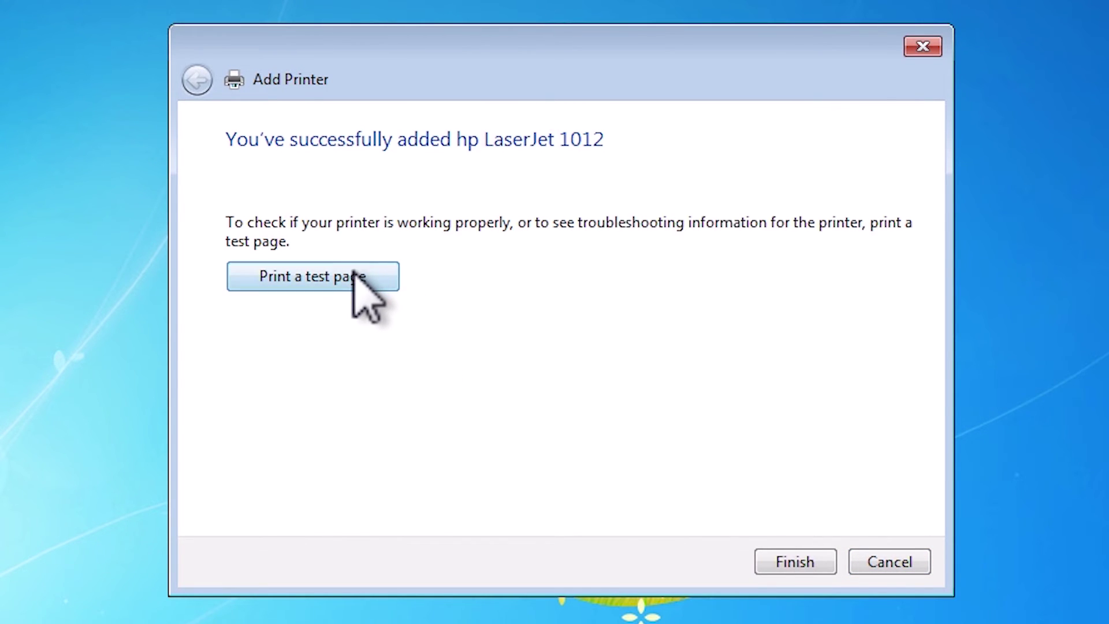
pyautogui.click(794, 559)
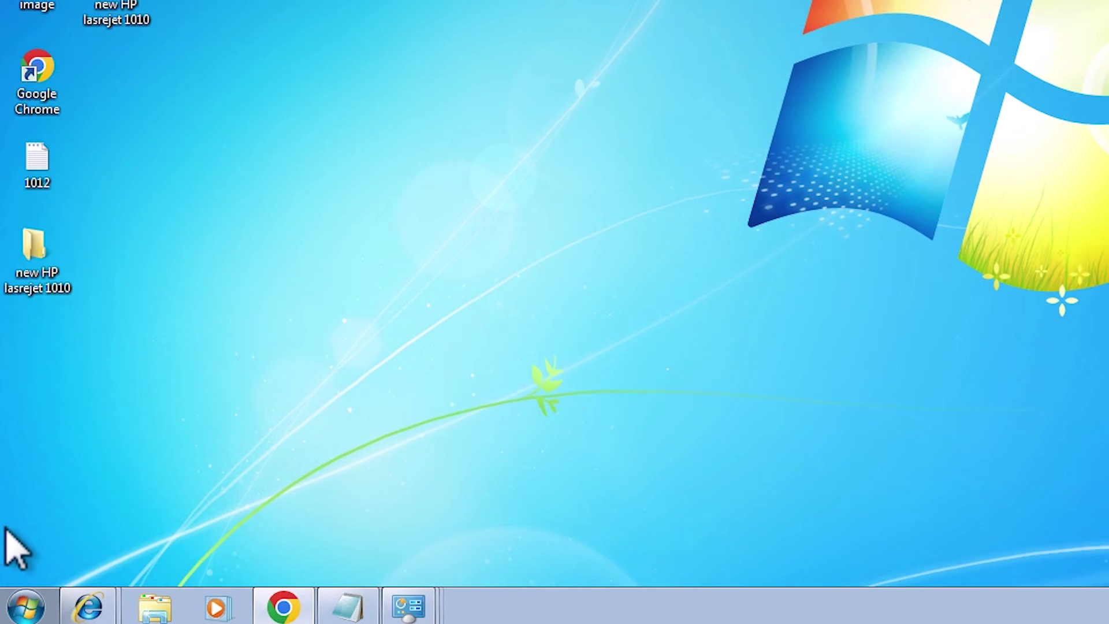
# Go through Start and Control Panel to Devices and Printers to check the new printer.
pyautogui.click(26, 606)
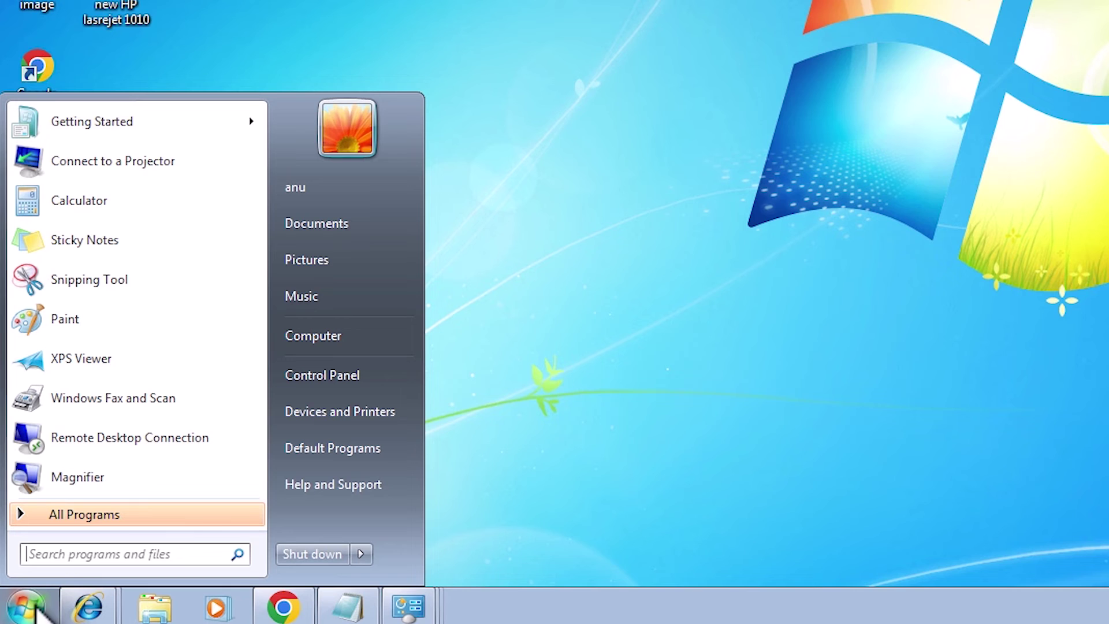
pyautogui.click(321, 381)
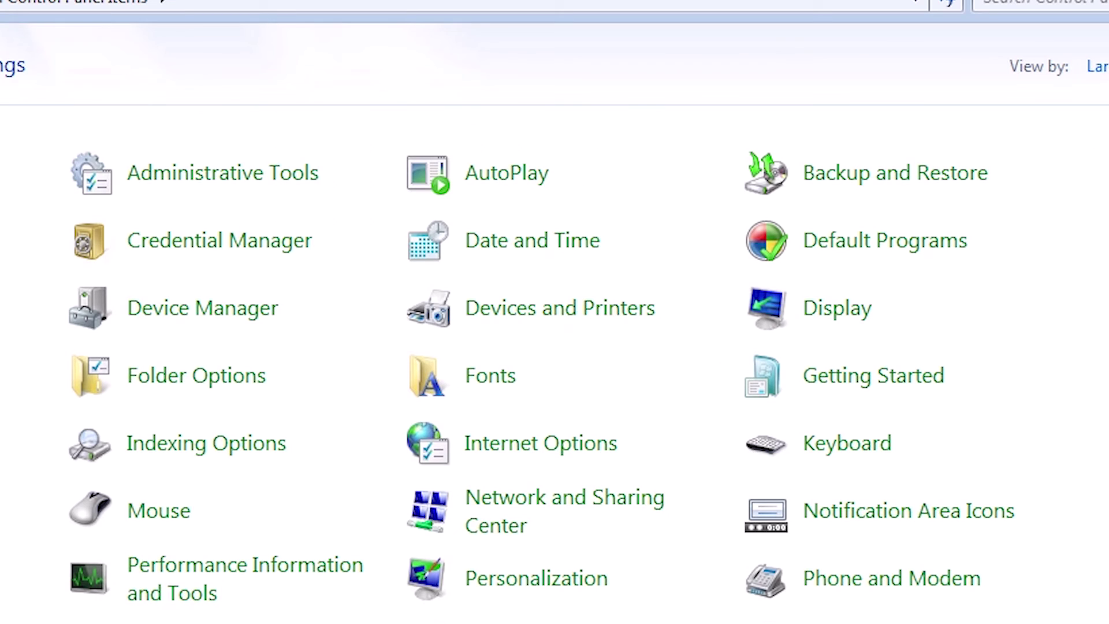
pyautogui.click(571, 307)
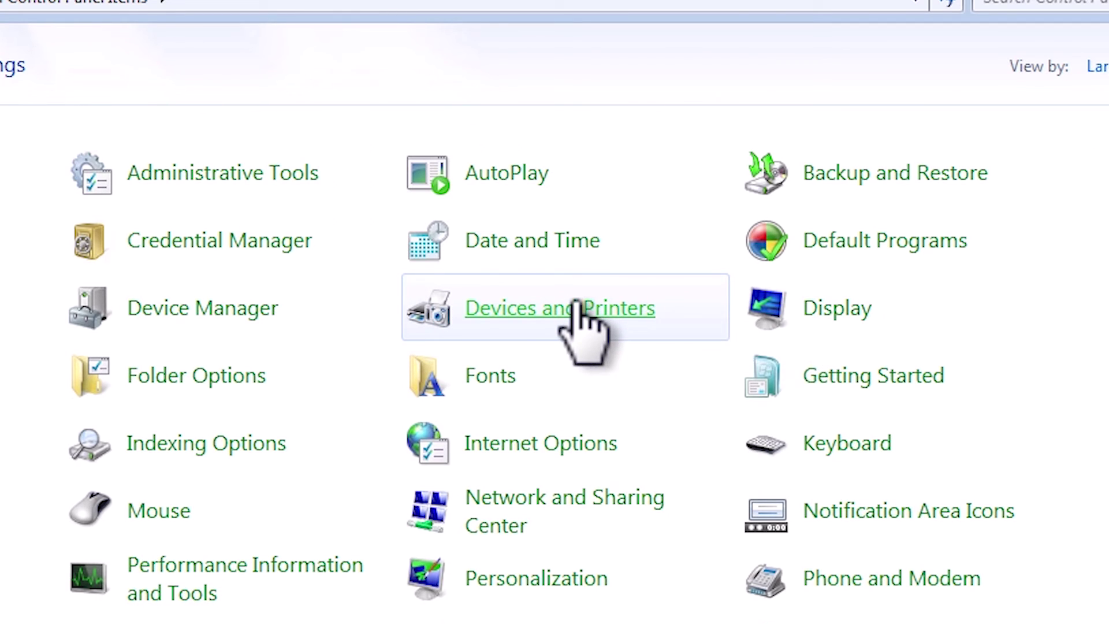